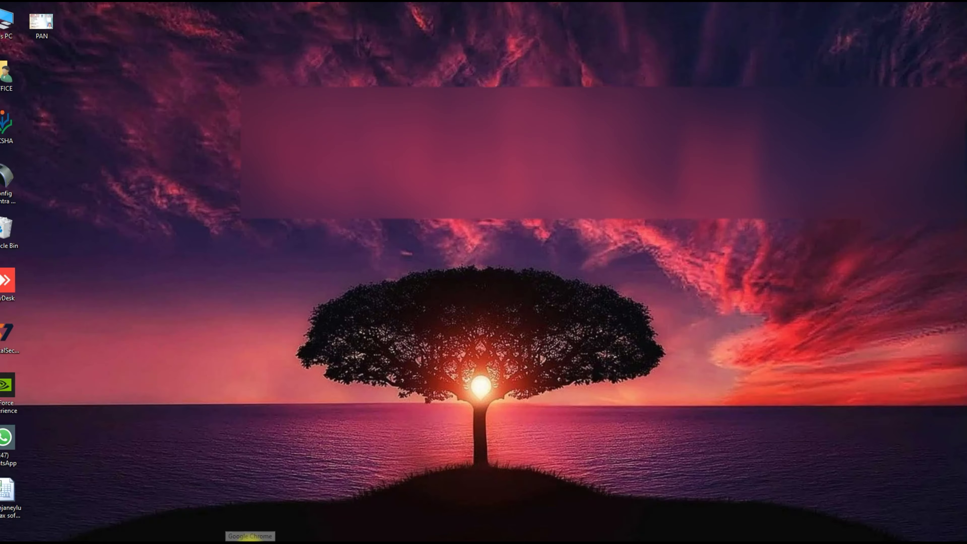
Step: In Chrome, search 'studentinfo.ap.gov.in hm login', open the EMS site and bring up its login form
left_click(251, 542)
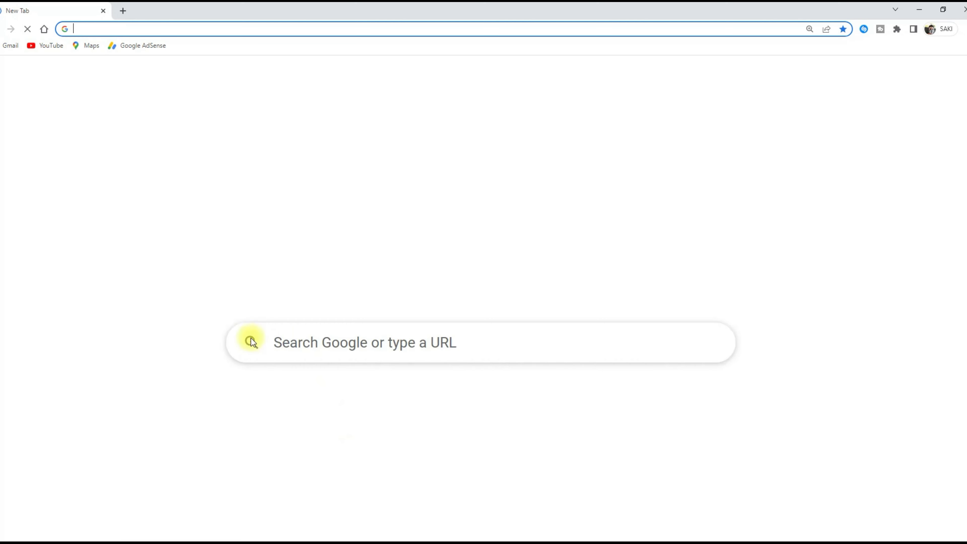
left_click(301, 341)
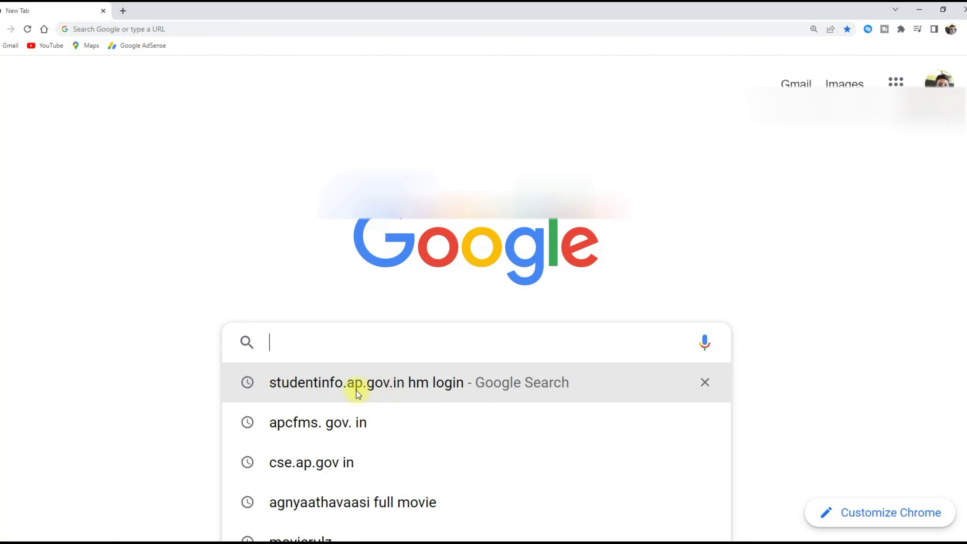
left_click(323, 382)
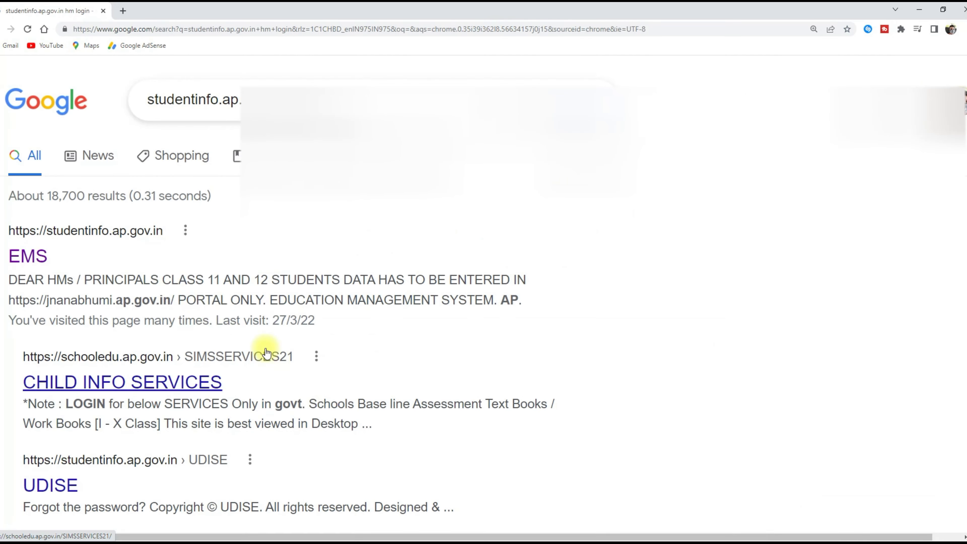
left_click(87, 234)
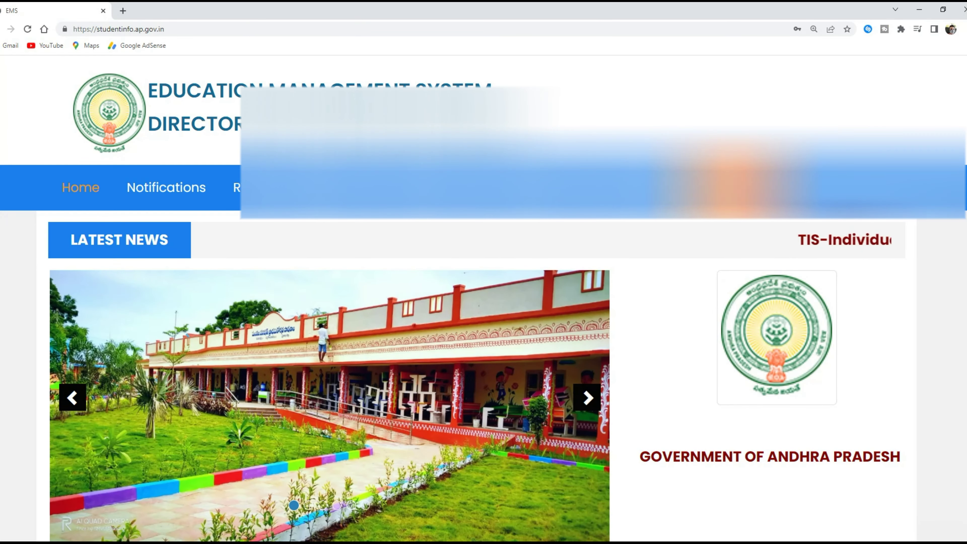
left_click(723, 187)
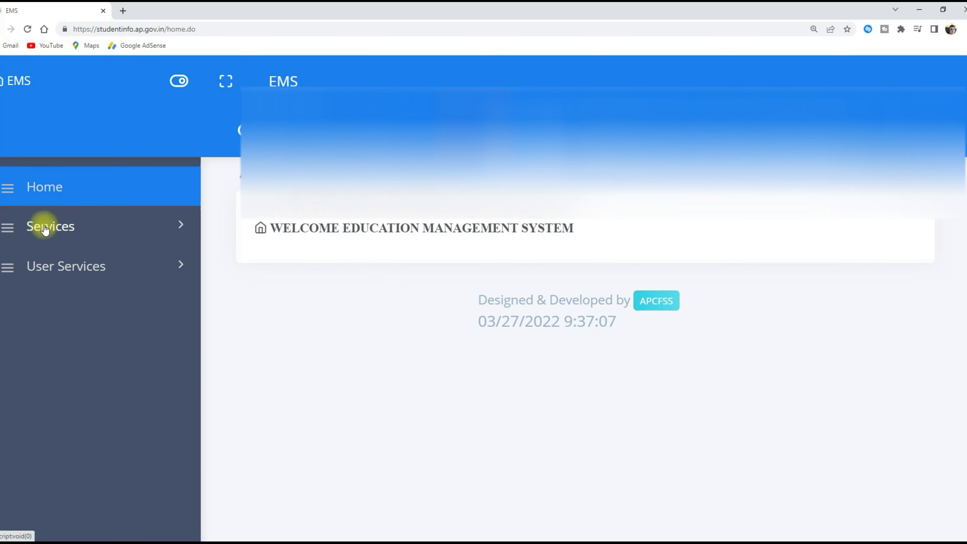
Step: Run Services > Staff > Search Teacher to load the three-page teacher details PDF
left_click(55, 233)
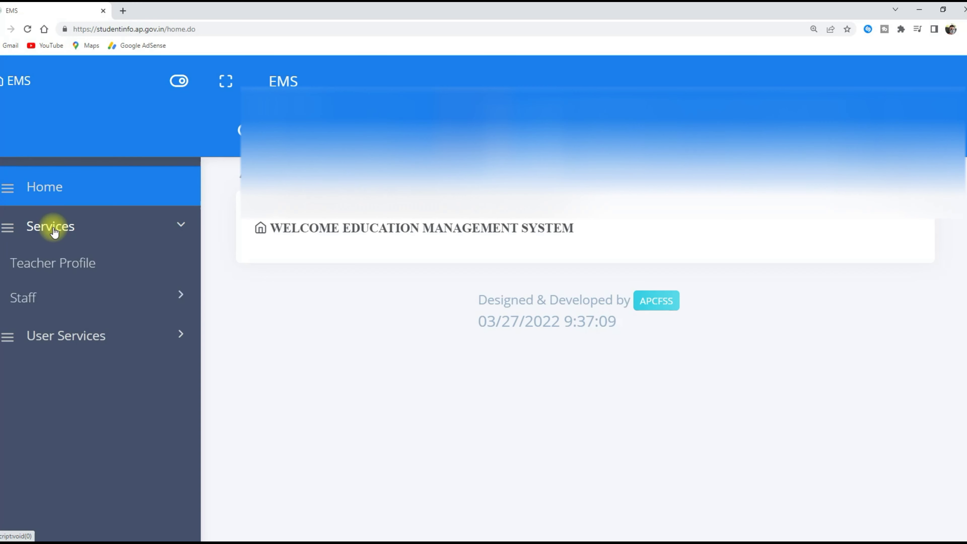
left_click(25, 301)
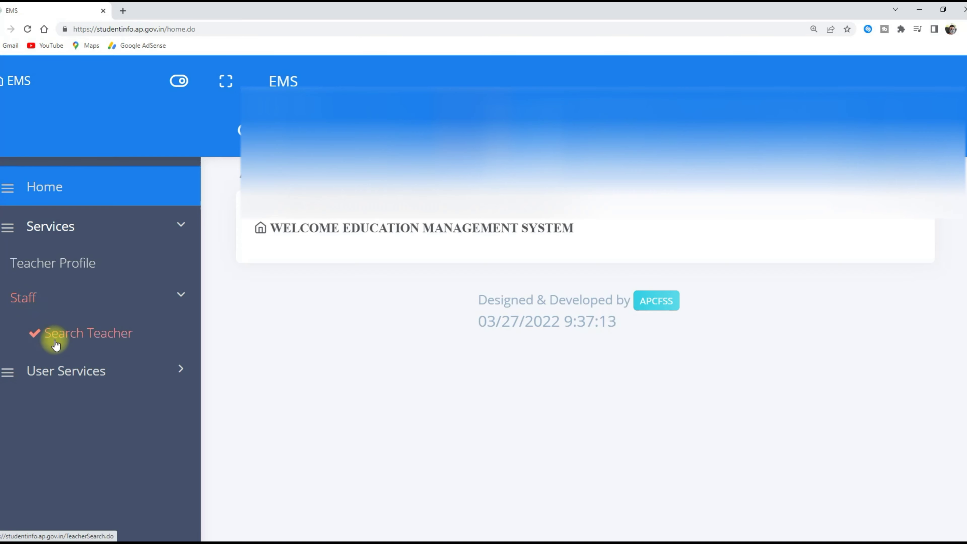
left_click(72, 337)
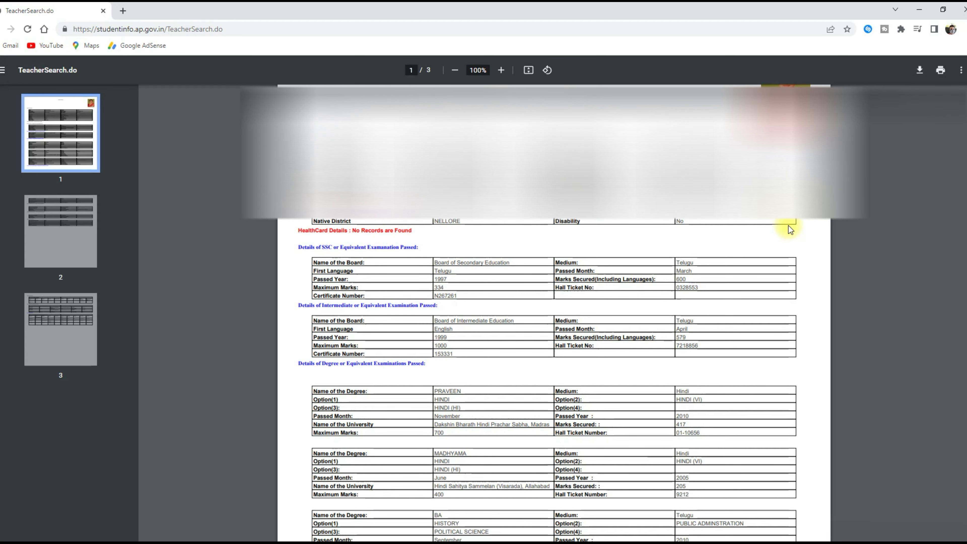
Step: Zoom the teacher report to 150% and read through its exam, degree, promotion and transfer details
key("ctrl+plus")
key("ctrl+plus")
key("ctrl+plus")
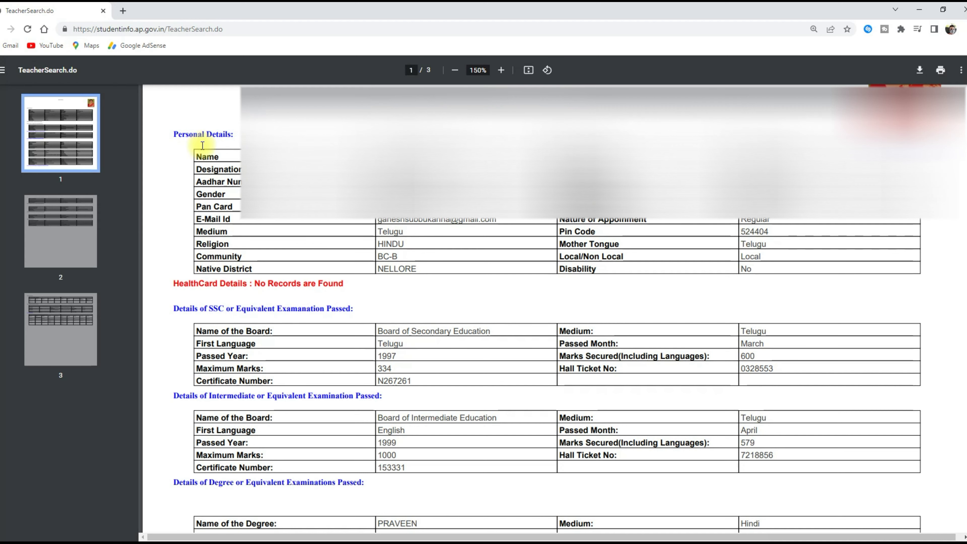
scroll(202, 145, "down", 3)
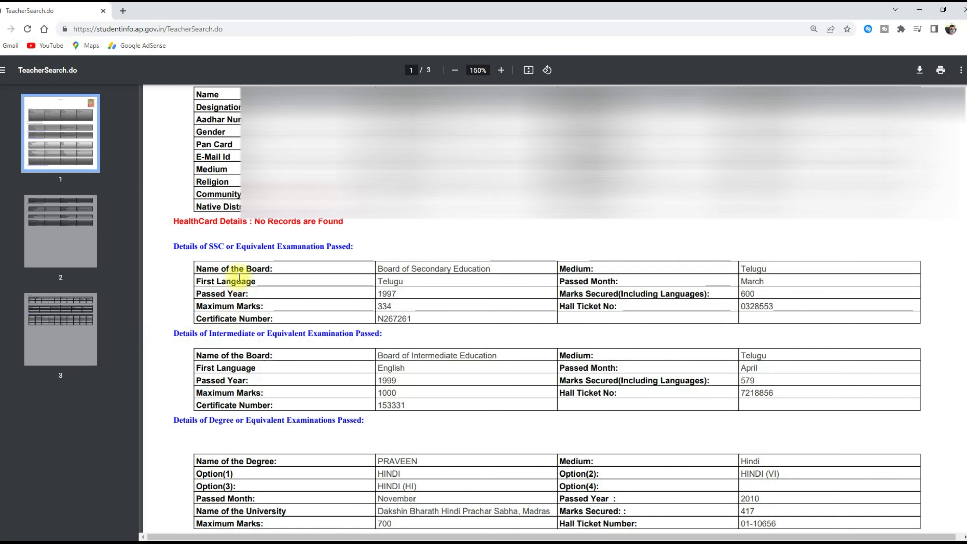
scroll(235, 250, "down", 1)
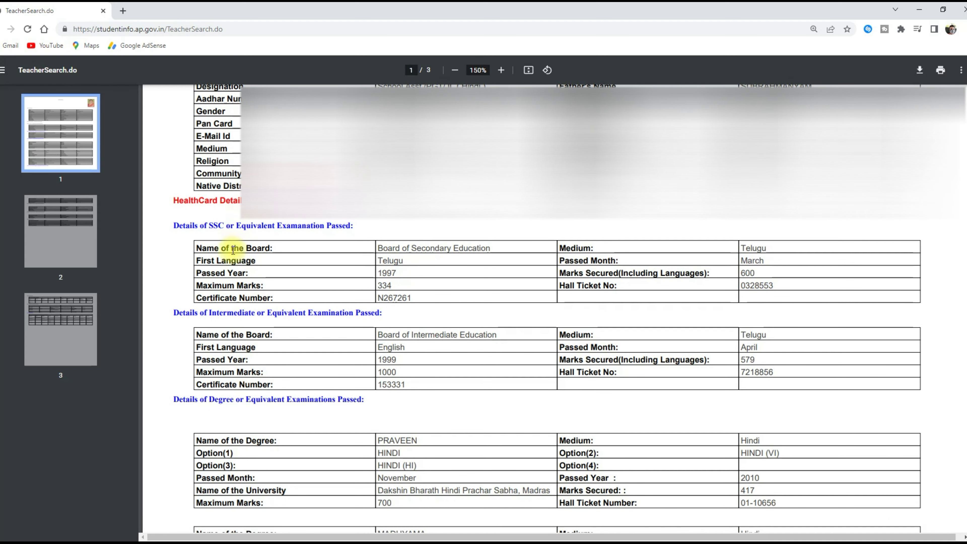
scroll(233, 250, "down", 3)
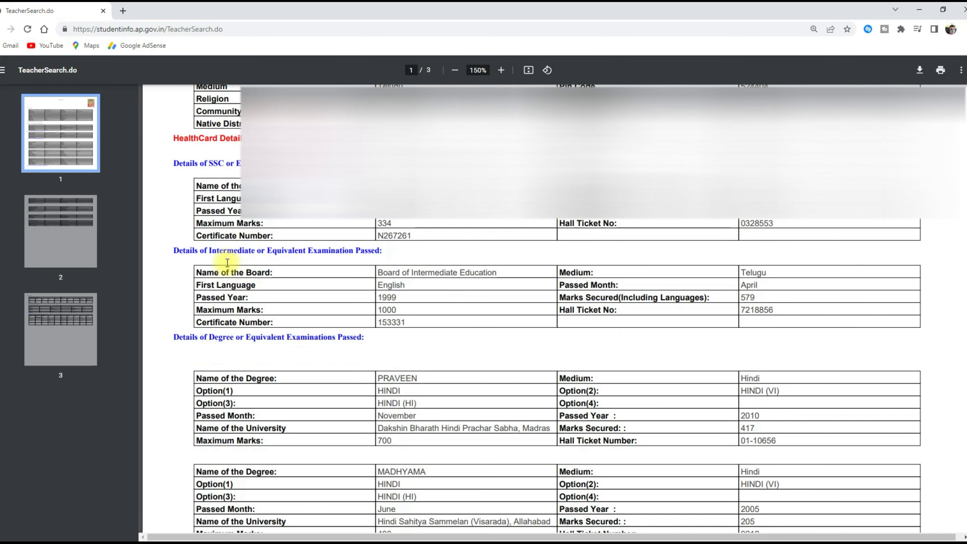
scroll(227, 262, "down", 2)
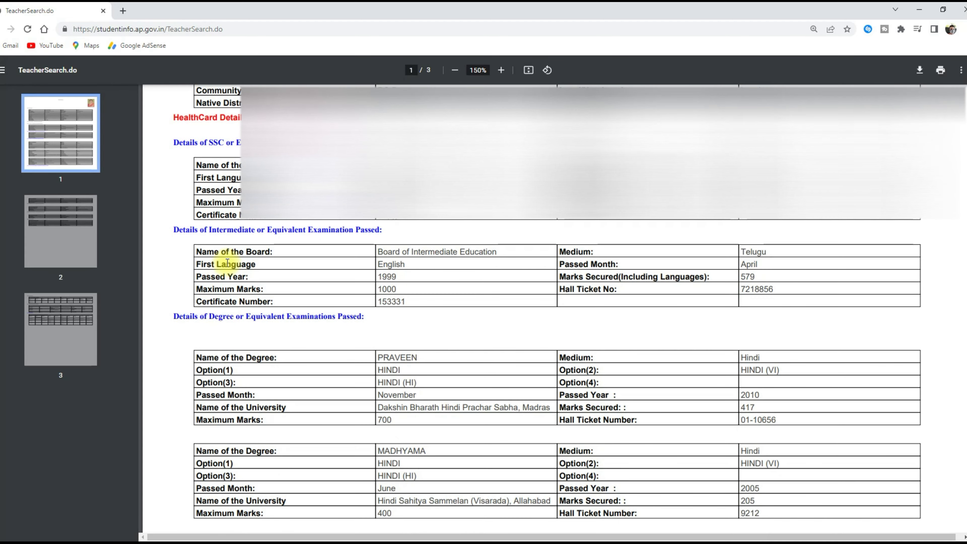
scroll(228, 262, "down", 6)
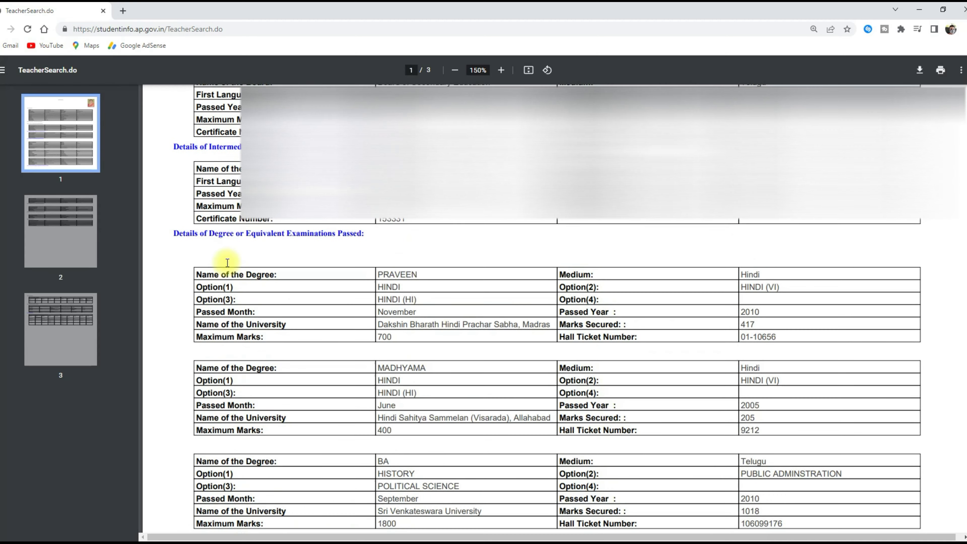
scroll(228, 262, "down", 6)
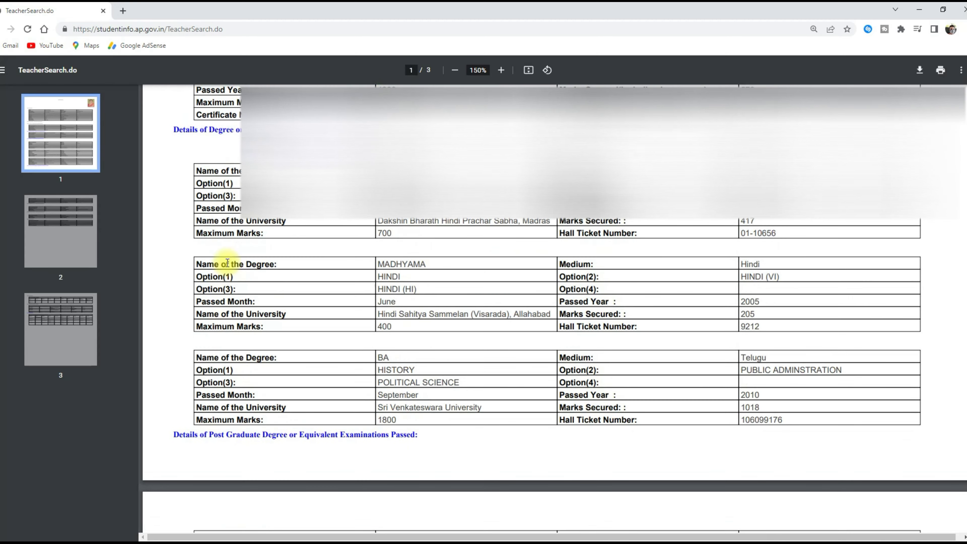
scroll(227, 262, "down", 6)
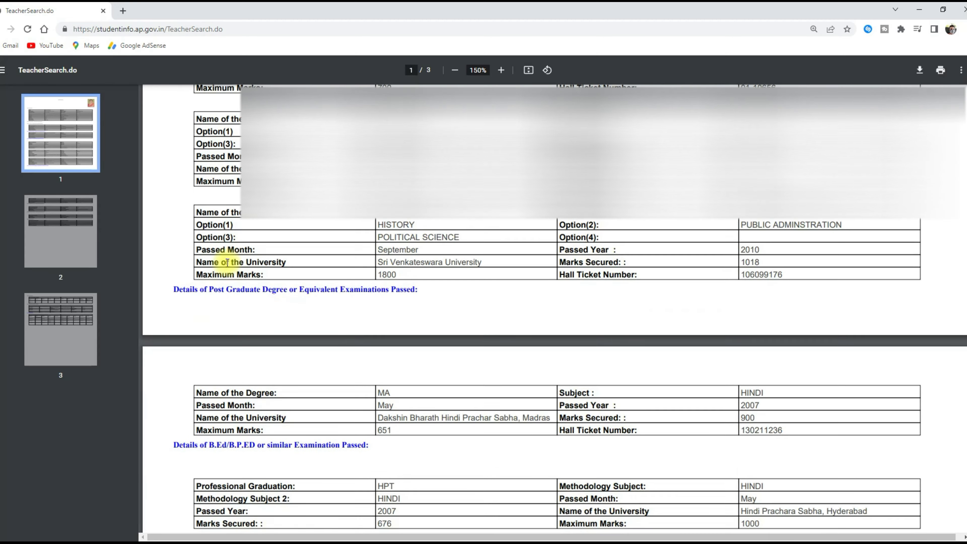
scroll(228, 263, "down", 2)
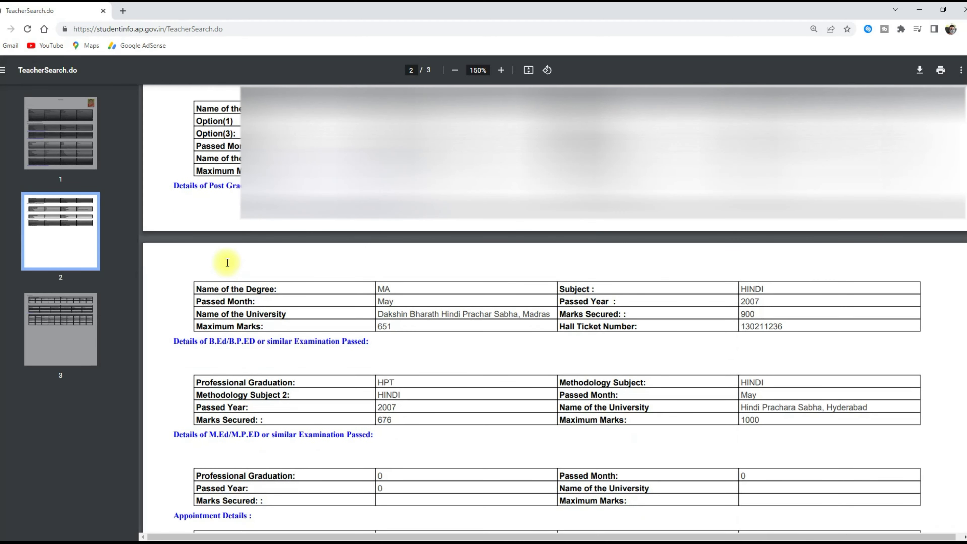
scroll(227, 262, "down", 4)
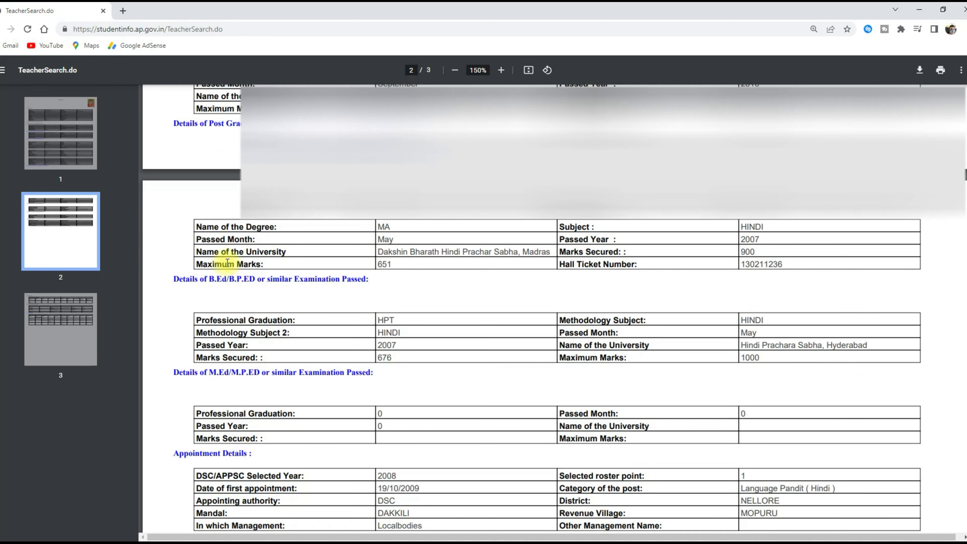
scroll(228, 262, "down", 5)
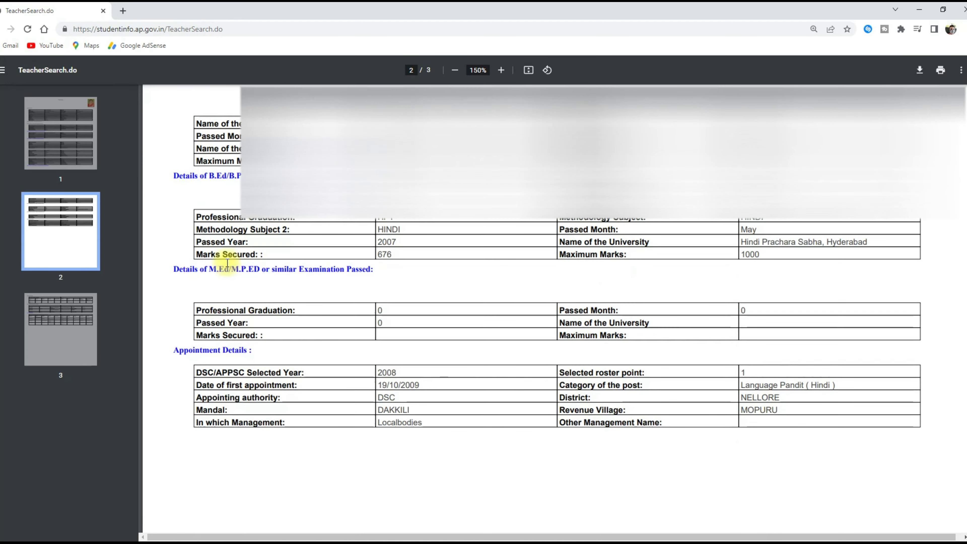
scroll(227, 263, "down", 5)
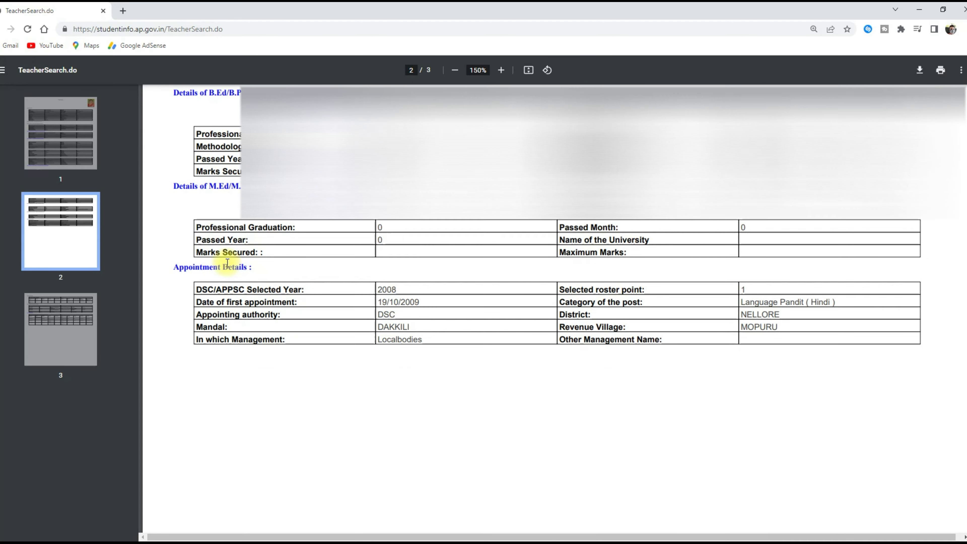
scroll(227, 263, "down", 15)
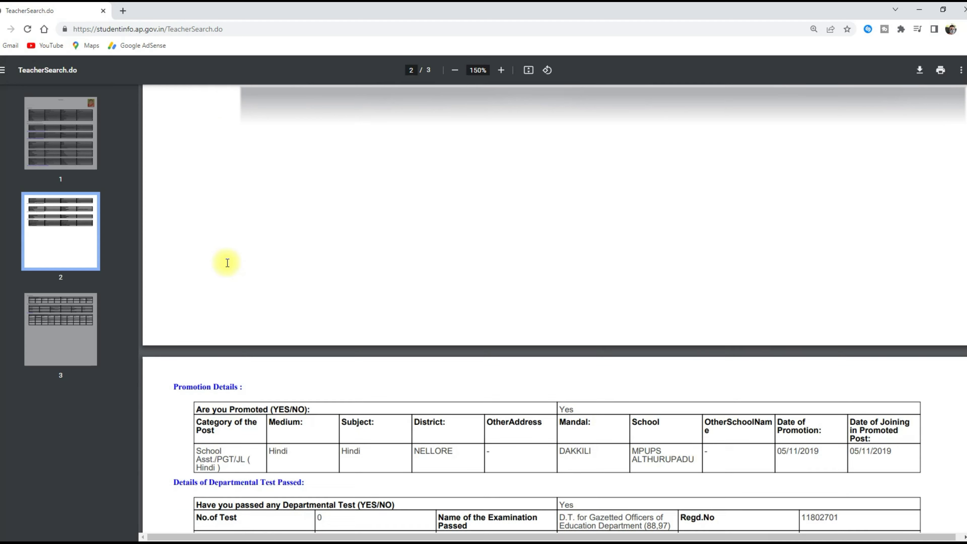
scroll(227, 263, "down", 1)
scroll(227, 262, "down", 1)
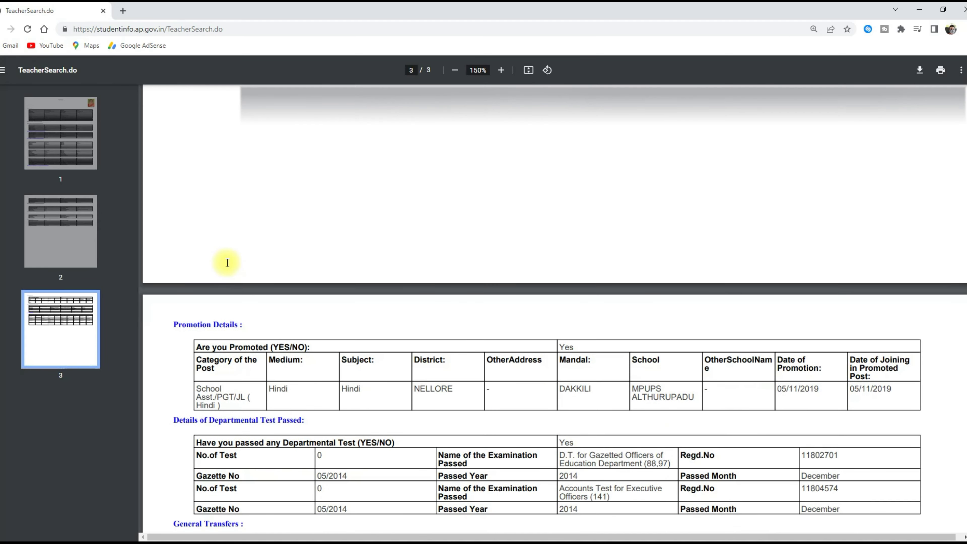
scroll(228, 262, "down", 1)
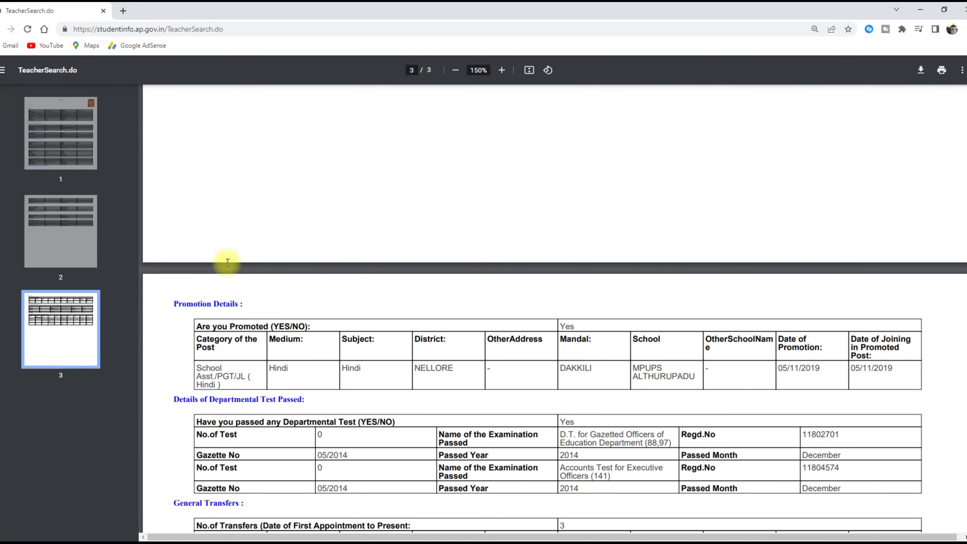
scroll(228, 263, "down", 2)
scroll(227, 262, "down", 5)
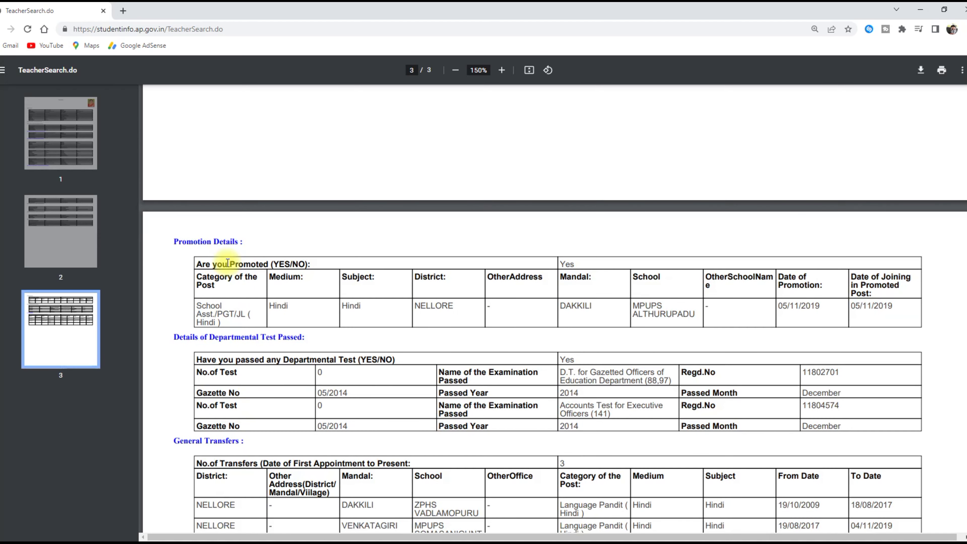
scroll(227, 263, "down", 5)
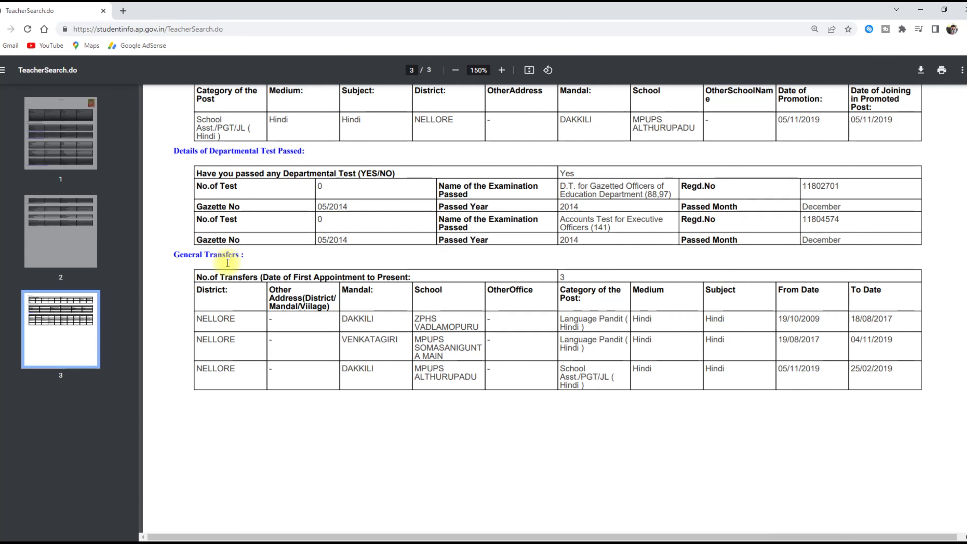
scroll(228, 263, "up", 3)
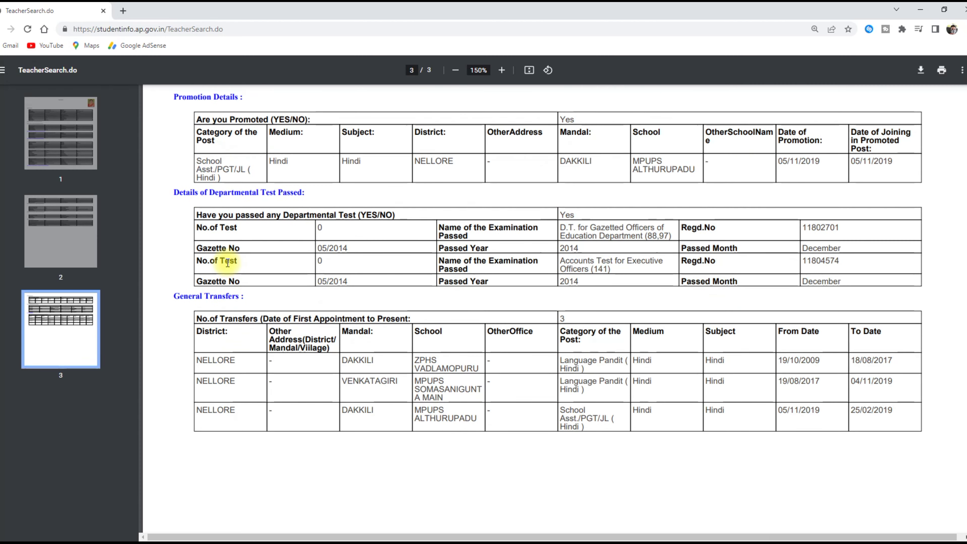
scroll(227, 263, "up", 4)
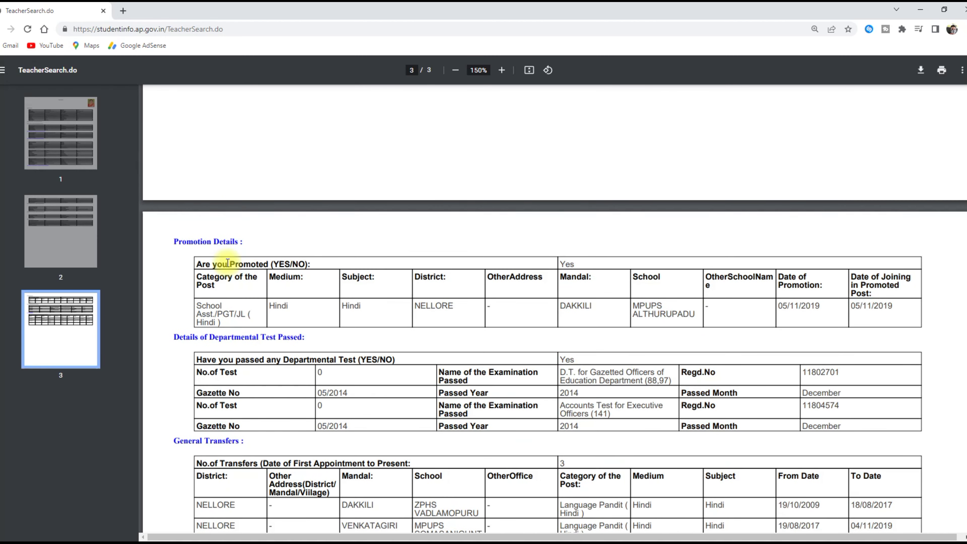
scroll(228, 263, "up", 2)
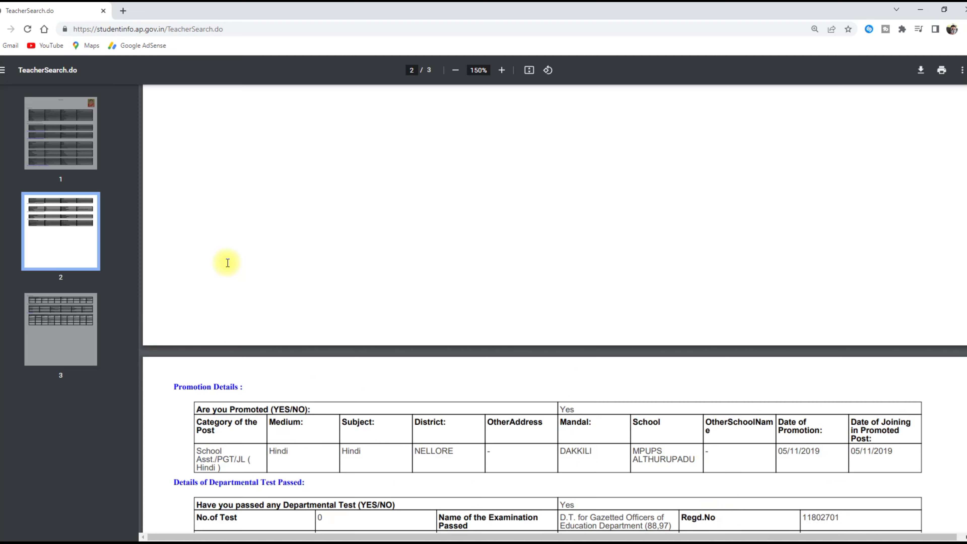
scroll(227, 263, "up", 15)
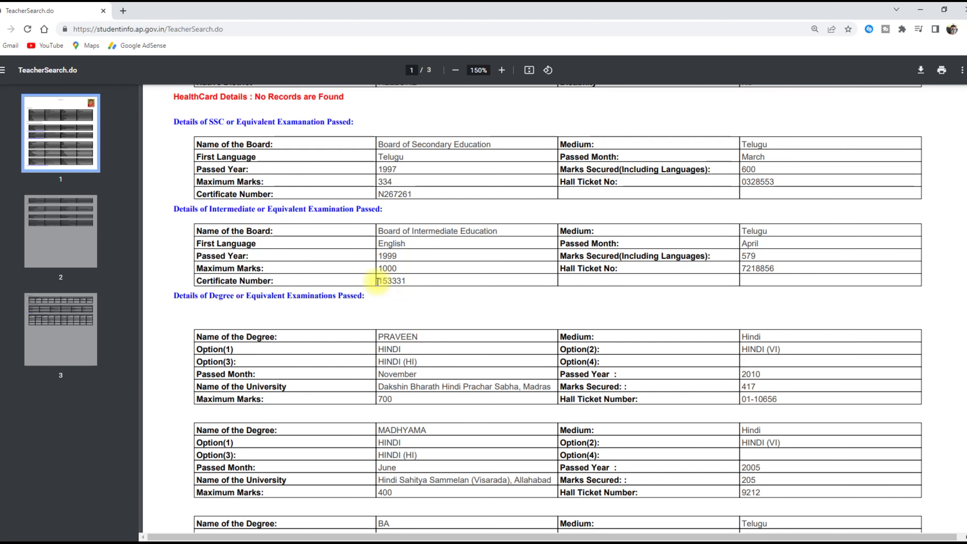
Step: Go back from the TeacherSearch.do PDF to the EMS welcome home page
scroll(456, 293, "down", 6)
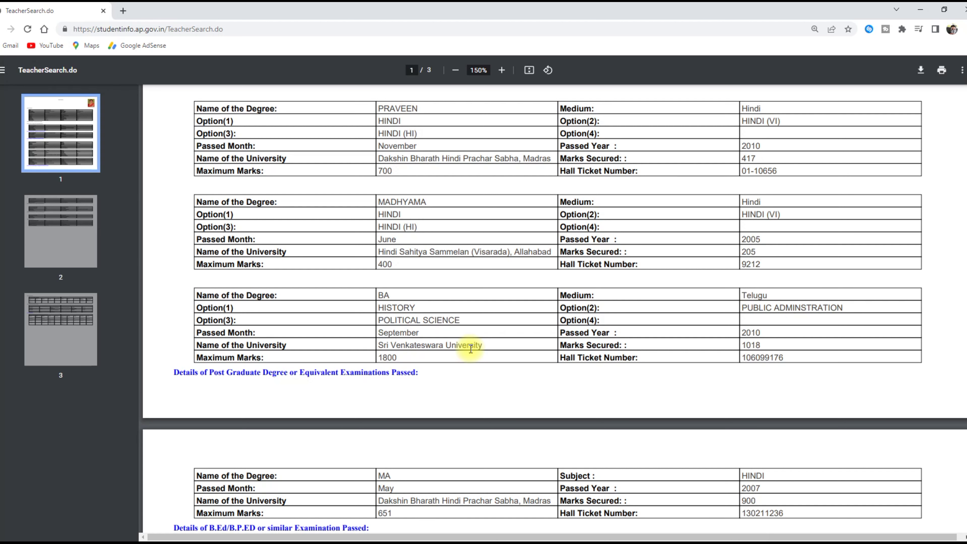
scroll(610, 210, "up", 10)
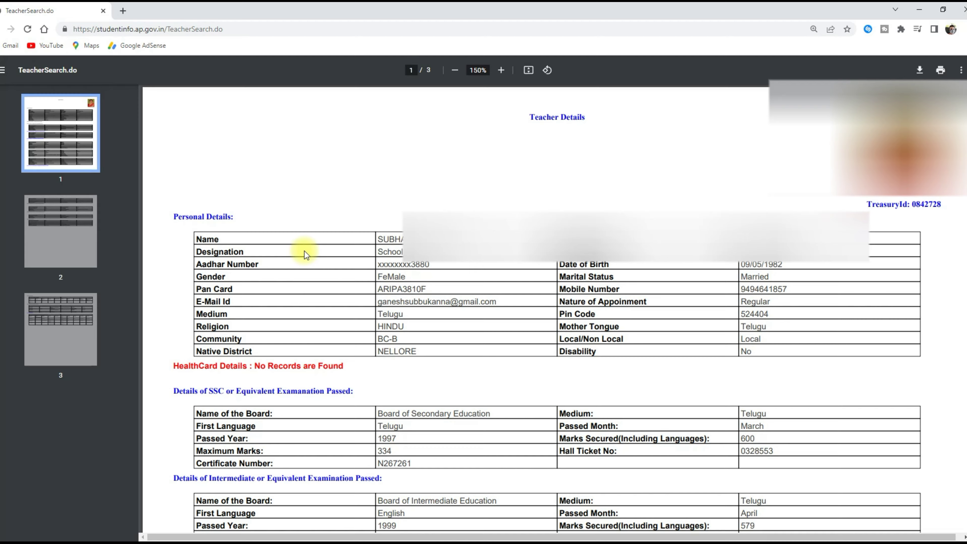
key("alt+Left")
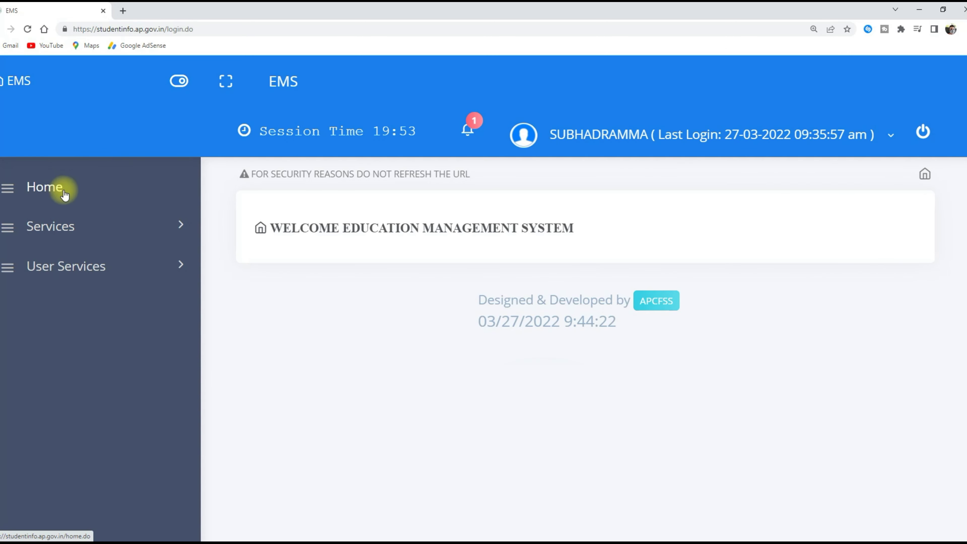
Step: Open the Teacher Profile form from the Services menu
left_click(52, 229)
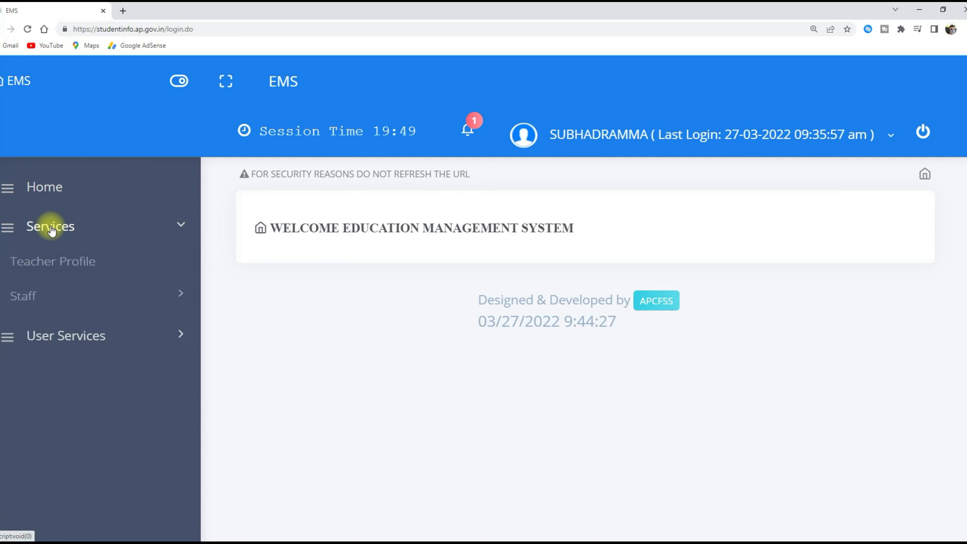
left_click(47, 268)
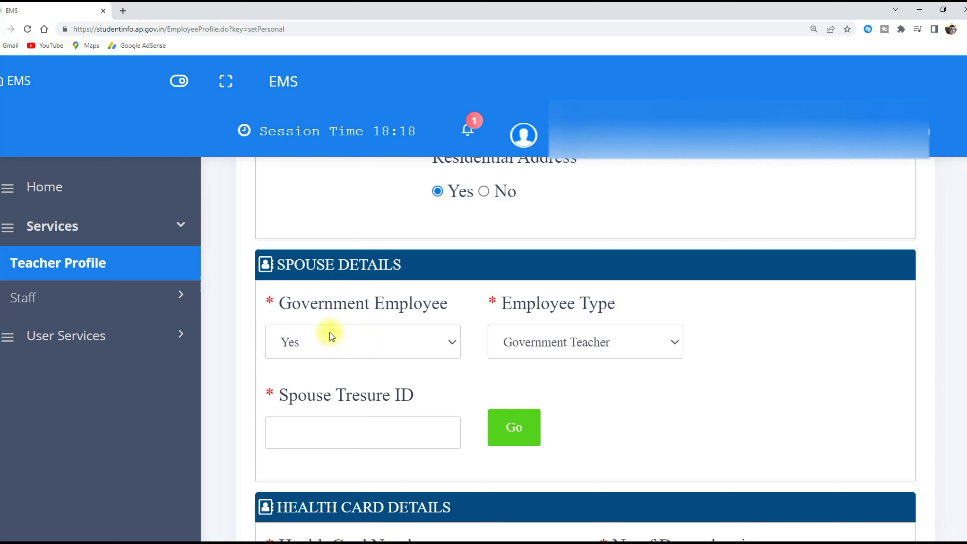
Step: Mark the spouse as a government employee of type Government Teacher
left_click(341, 336)
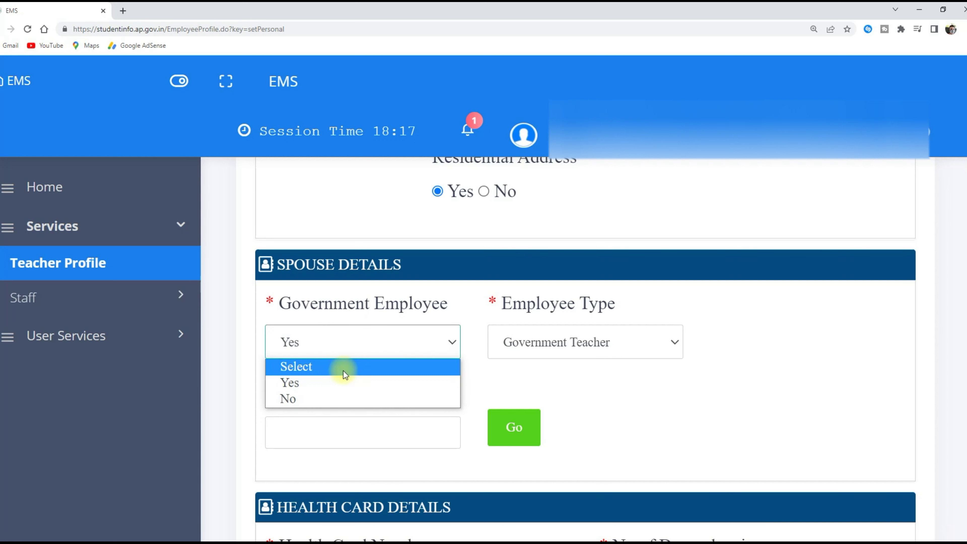
left_click(339, 398)
left_click(348, 344)
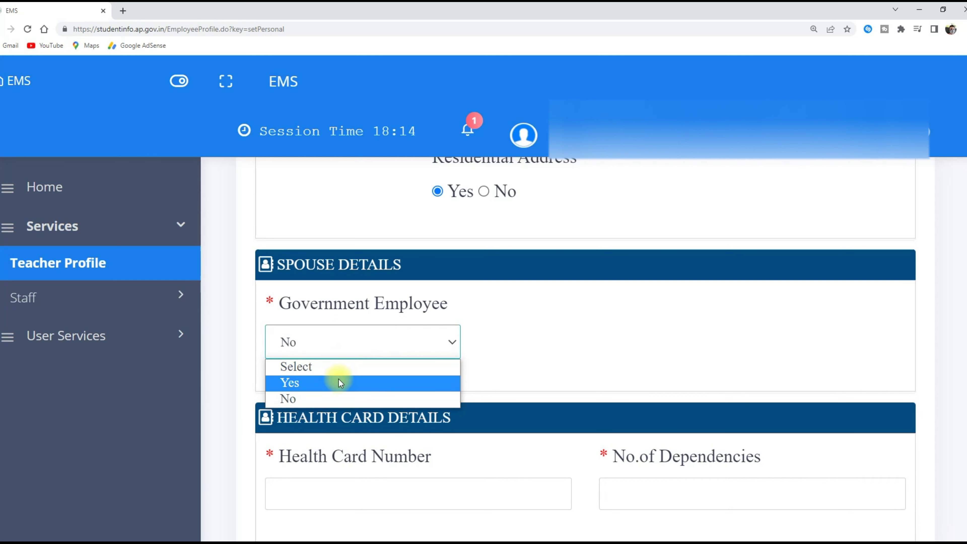
left_click(338, 381)
left_click(509, 339)
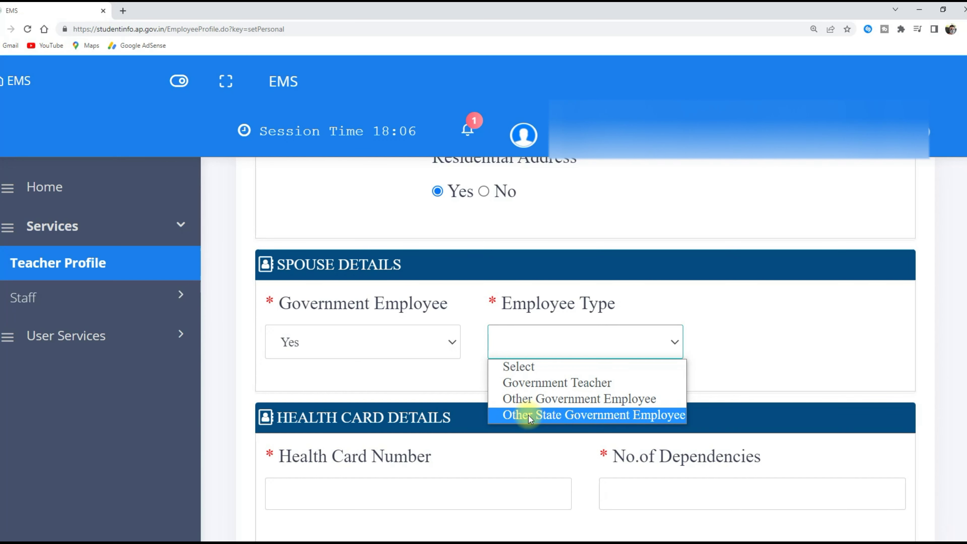
left_click(527, 383)
Step: Enter the spouse's treasury ID and look it up to fill in the spouse's name and posting details
left_click(302, 434)
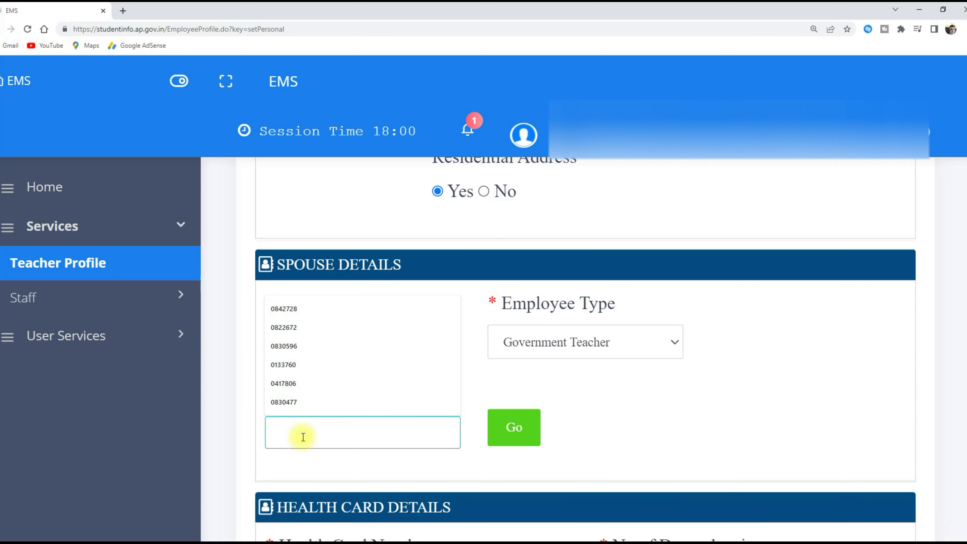
type("08")
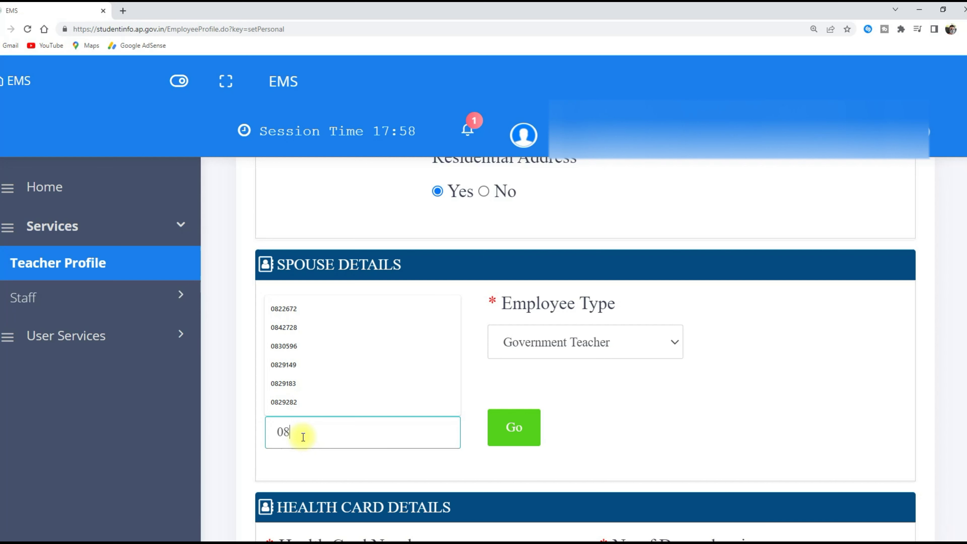
type("30")
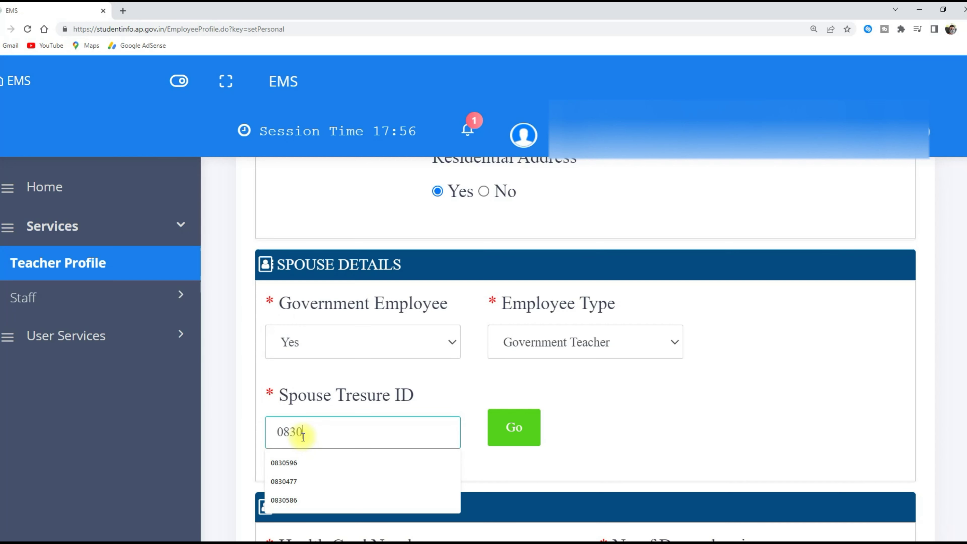
type("477")
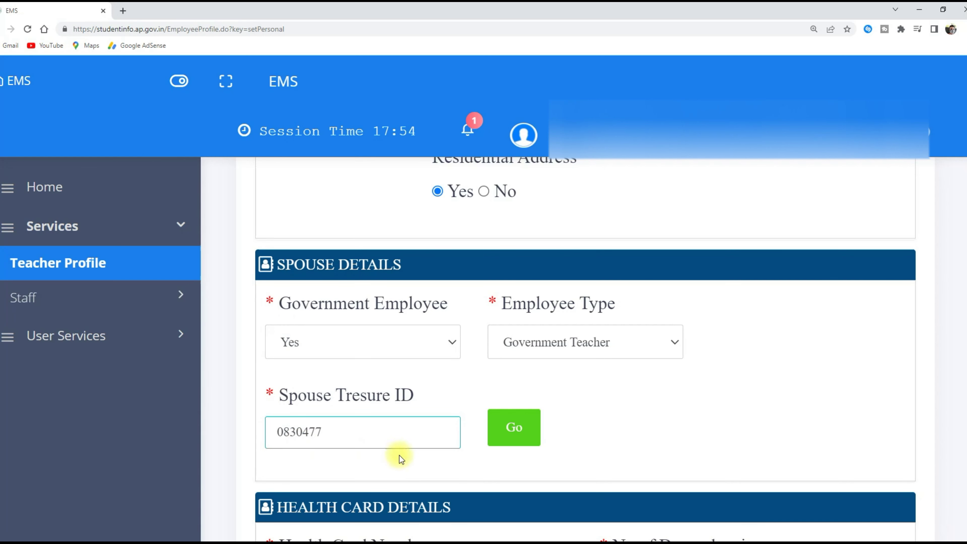
left_click(512, 429)
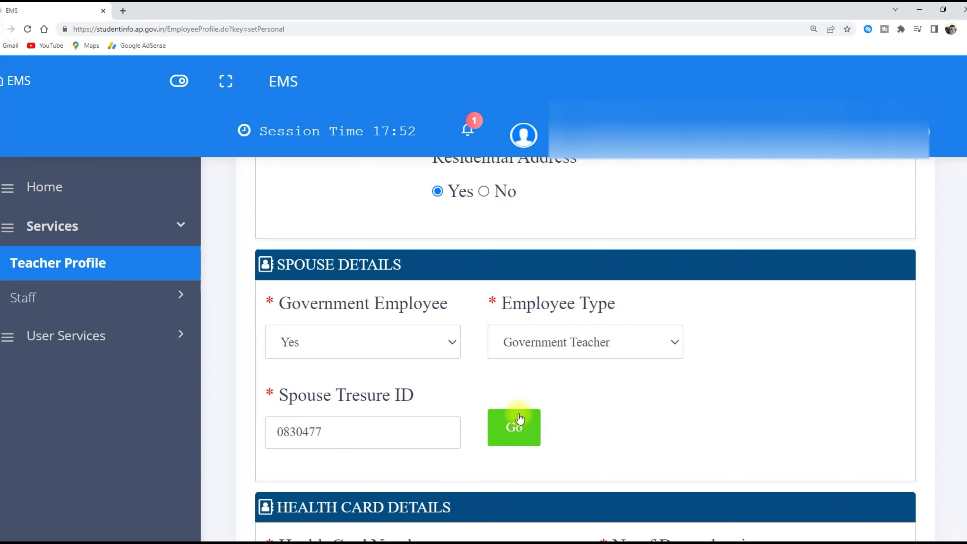
left_click(519, 434)
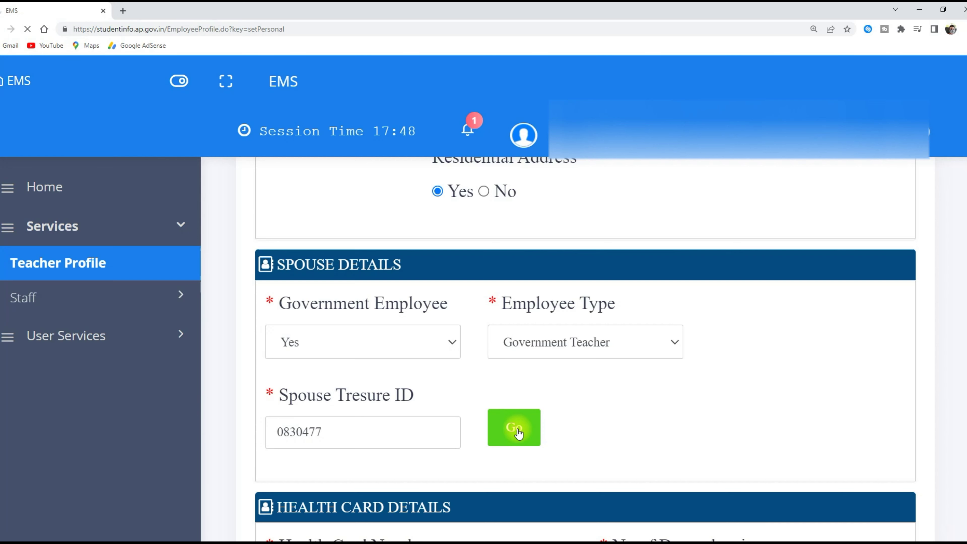
left_click(513, 234)
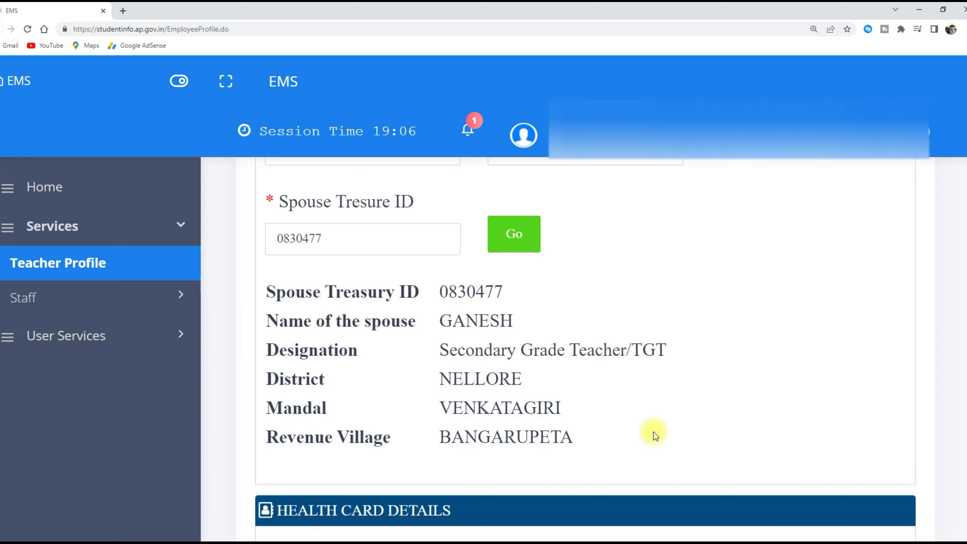
scroll(653, 433, "down", 3)
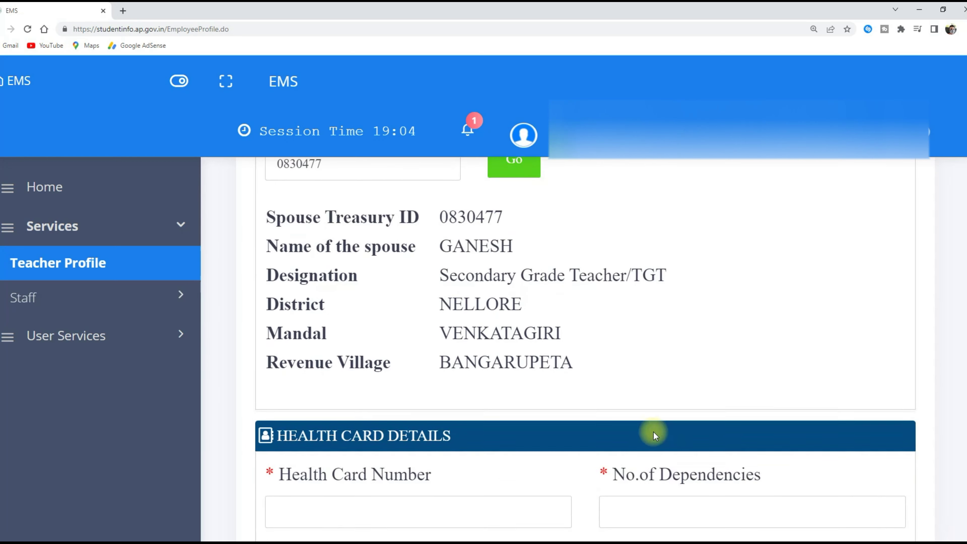
scroll(653, 432, "down", 5)
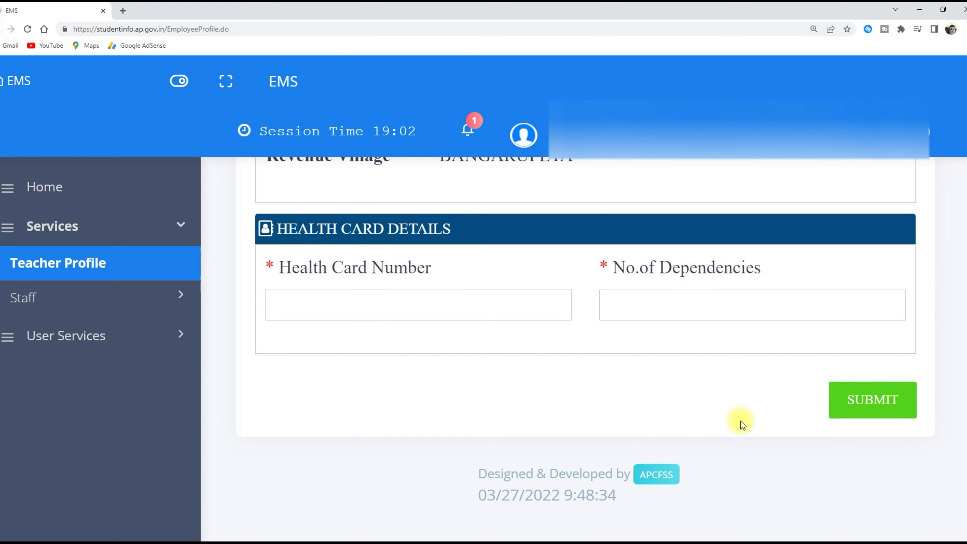
Step: After a failed submit, set Health Card Number to 0 and No.of Dependencies to 0
left_click(857, 404)
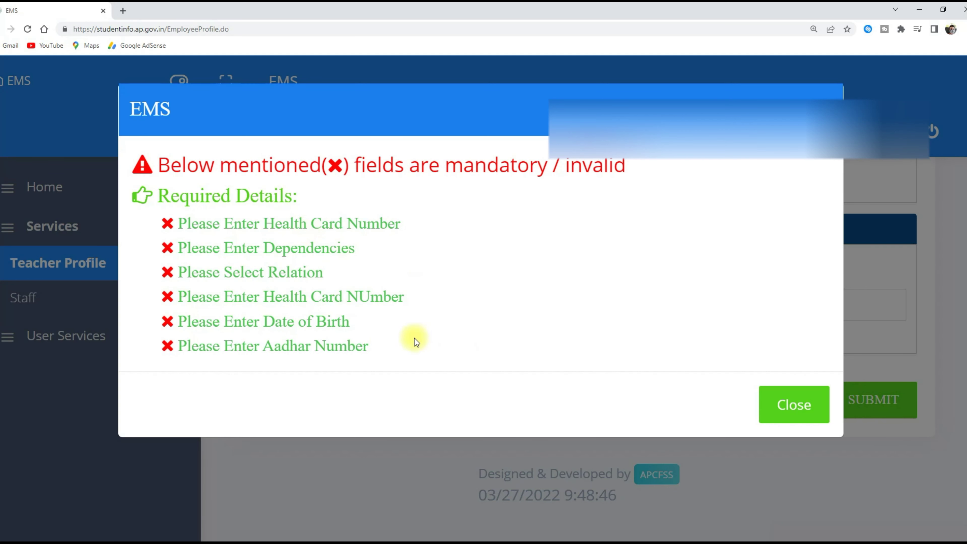
left_click(787, 404)
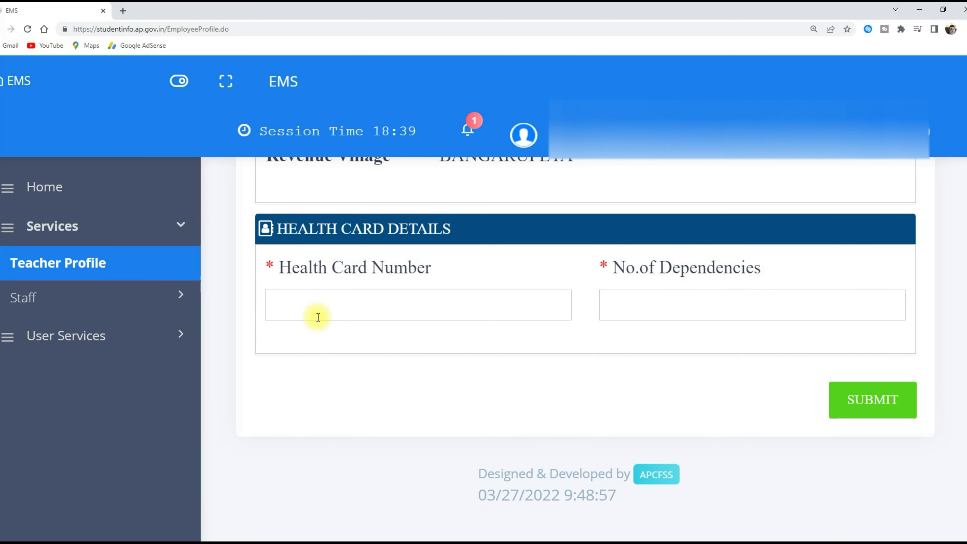
left_click(318, 318)
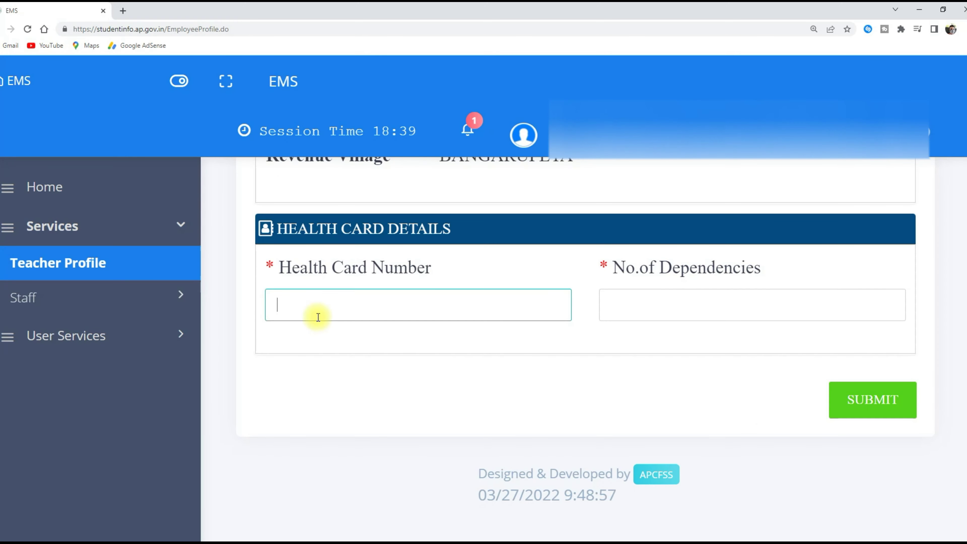
type("0")
left_click(621, 303)
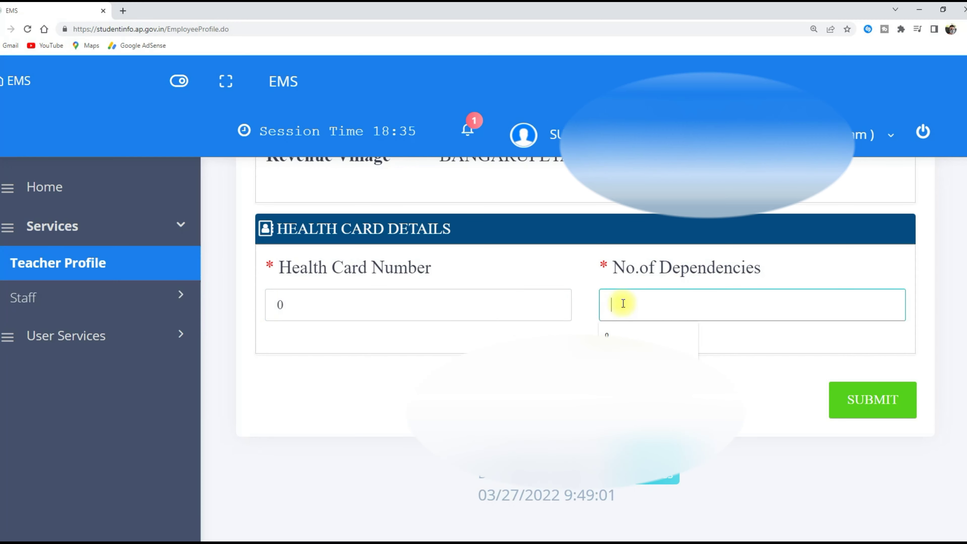
type("0")
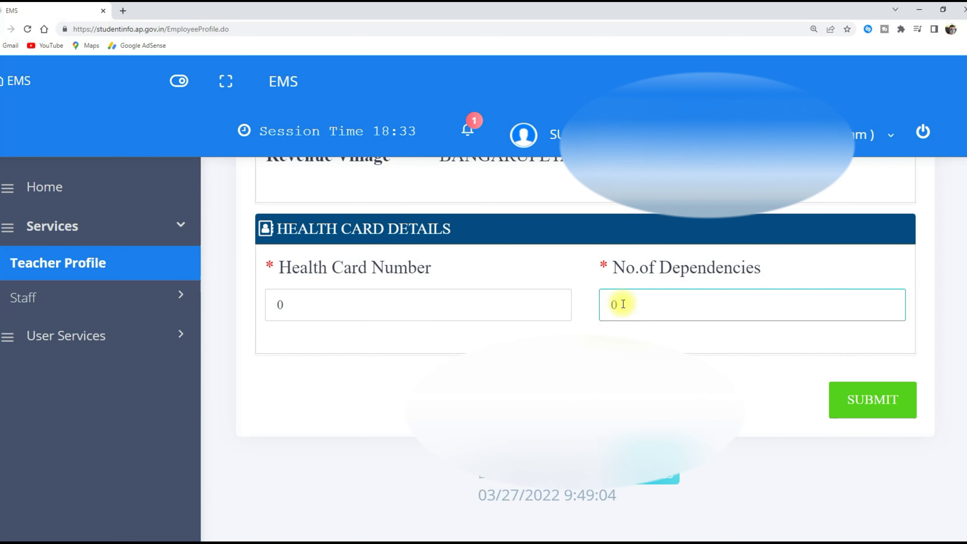
left_click(675, 345)
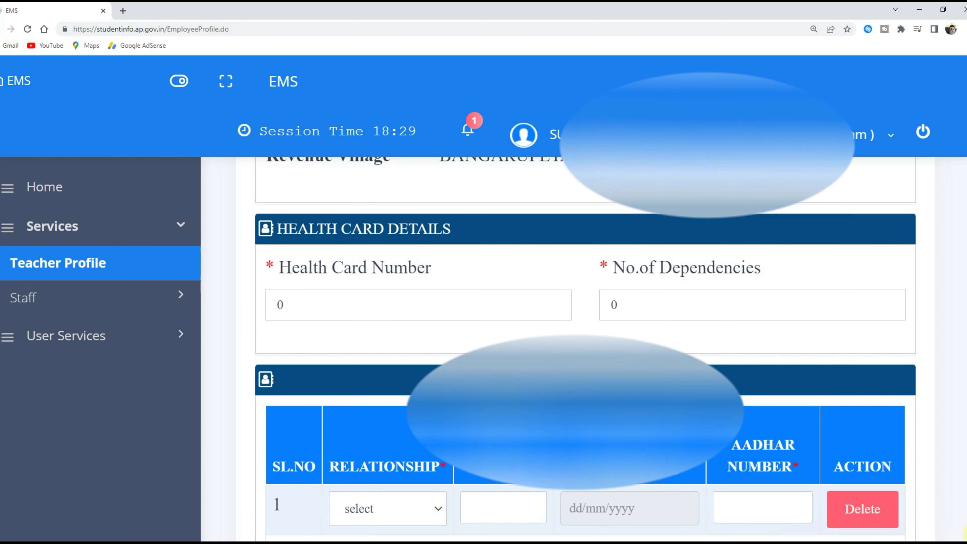
Step: Remove the empty dependent row and submit the personal details, confirming the prompt
scroll(963, 533, "down", 5)
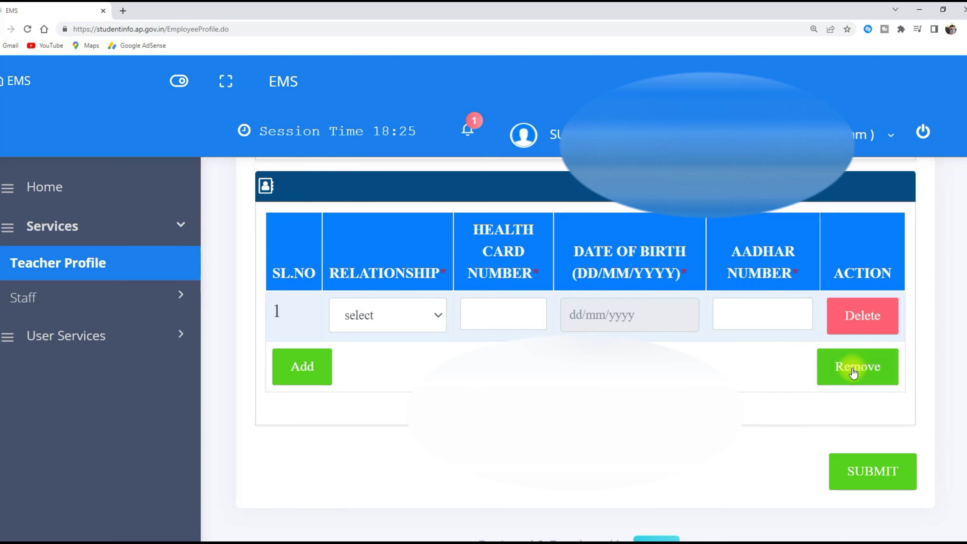
left_click(853, 373)
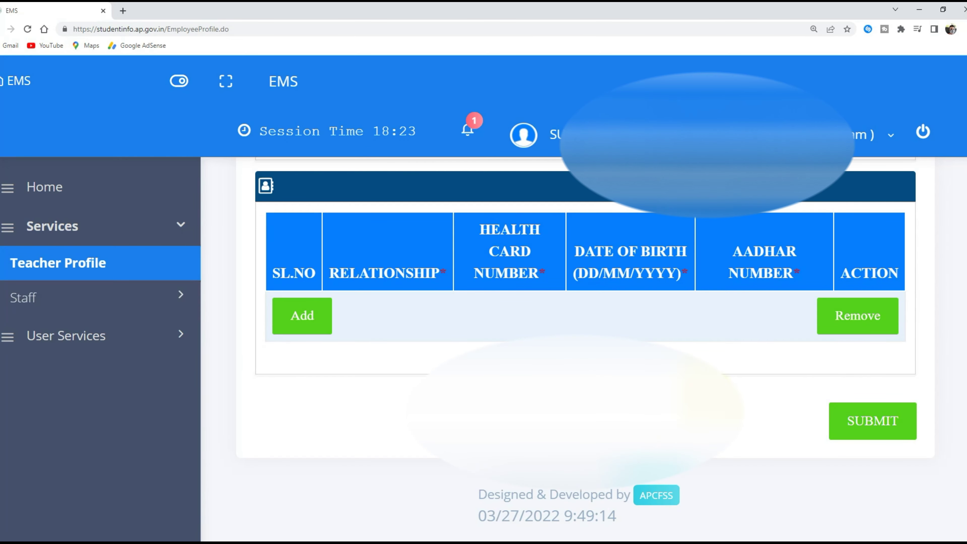
left_click(864, 420)
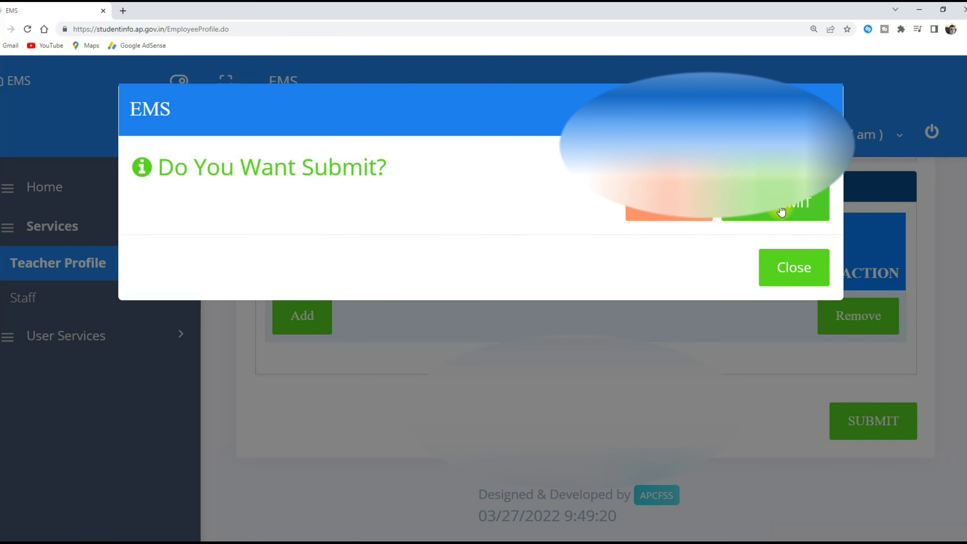
left_click(795, 212)
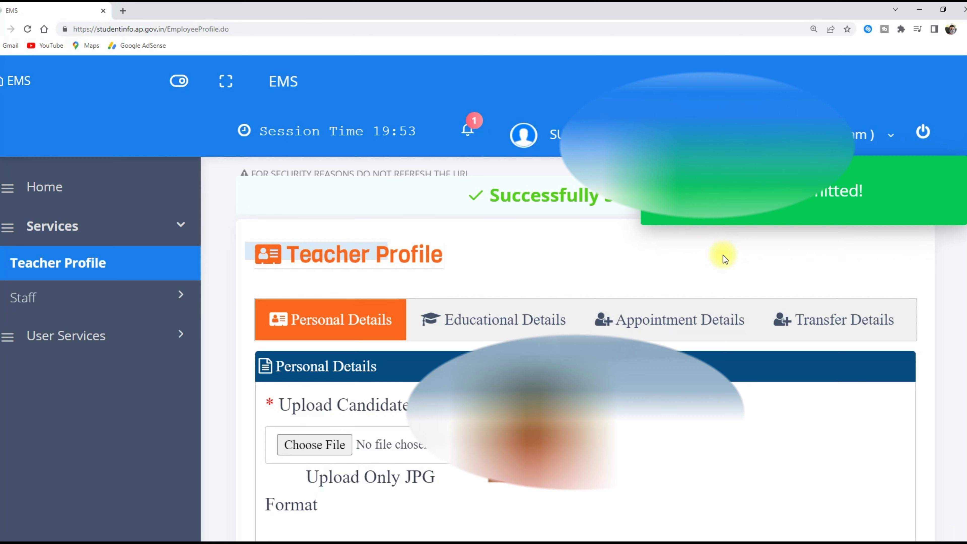
Step: In Educational Details, enter 600 as the SSC maximum marks
left_click(573, 328)
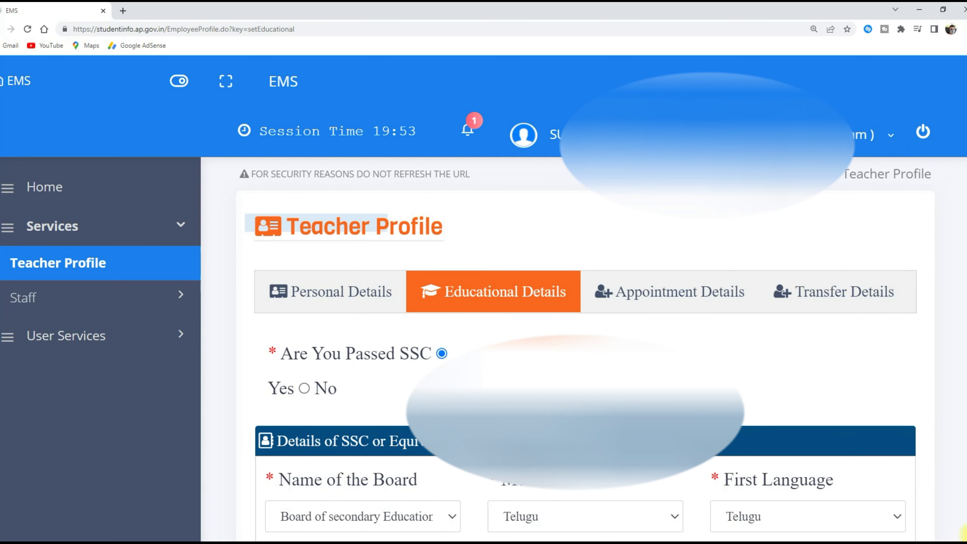
scroll(963, 520, "down", 3)
scroll(964, 530, "down", 4)
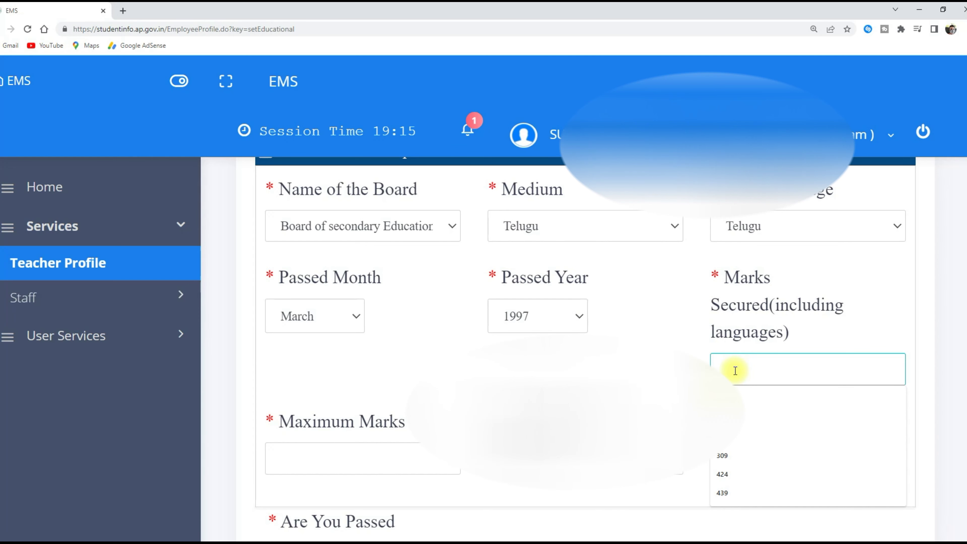
left_click(300, 468)
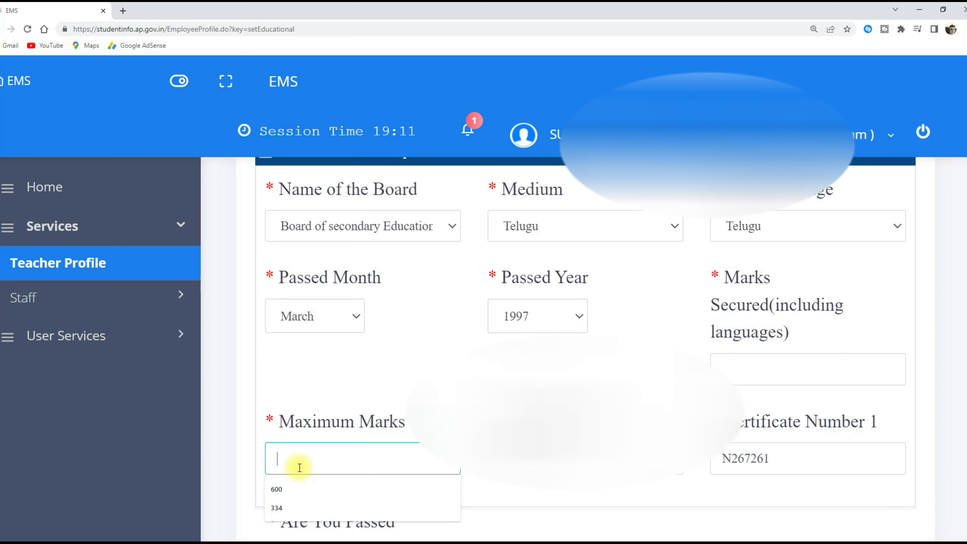
type("600")
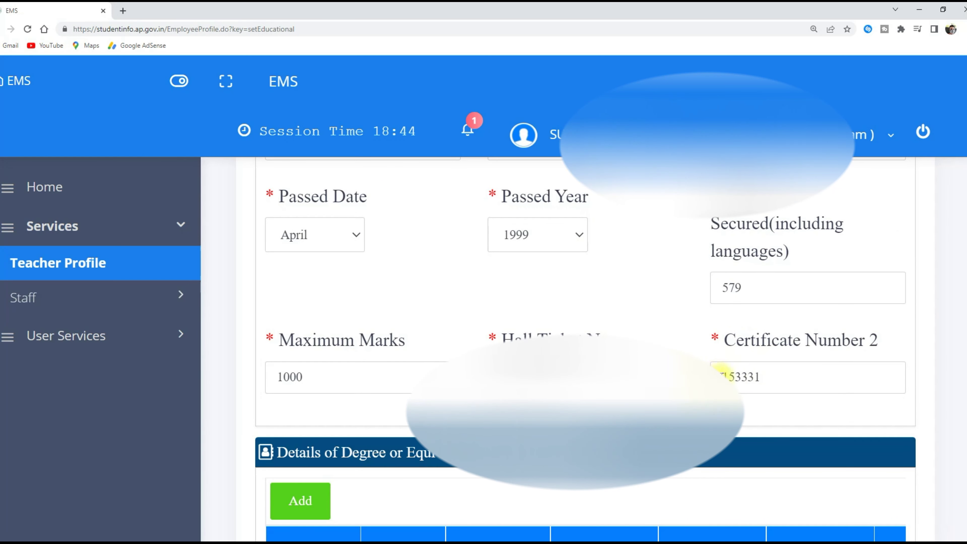
Step: Add 'A' to the intermediate certificate number and submit the educational details, confirming
left_click(723, 373)
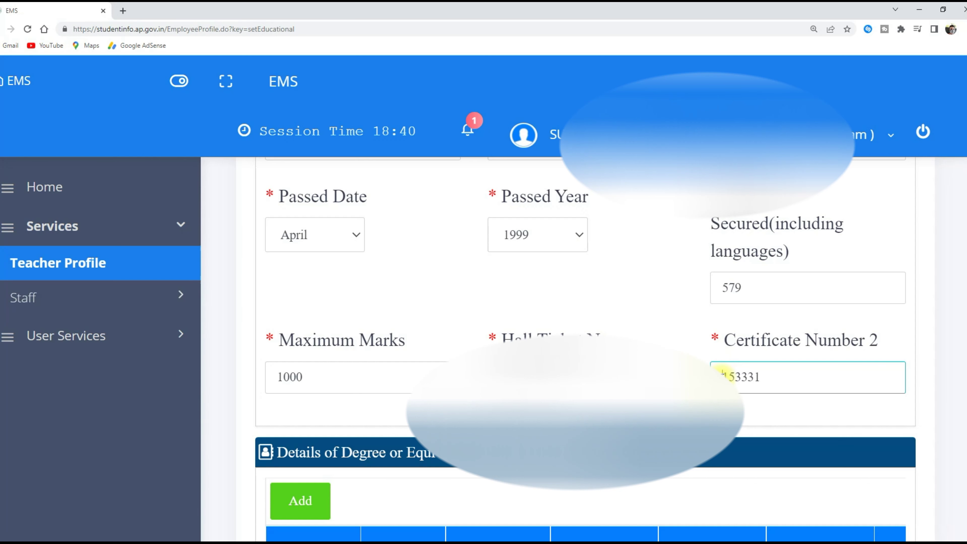
type("A")
left_click(747, 414)
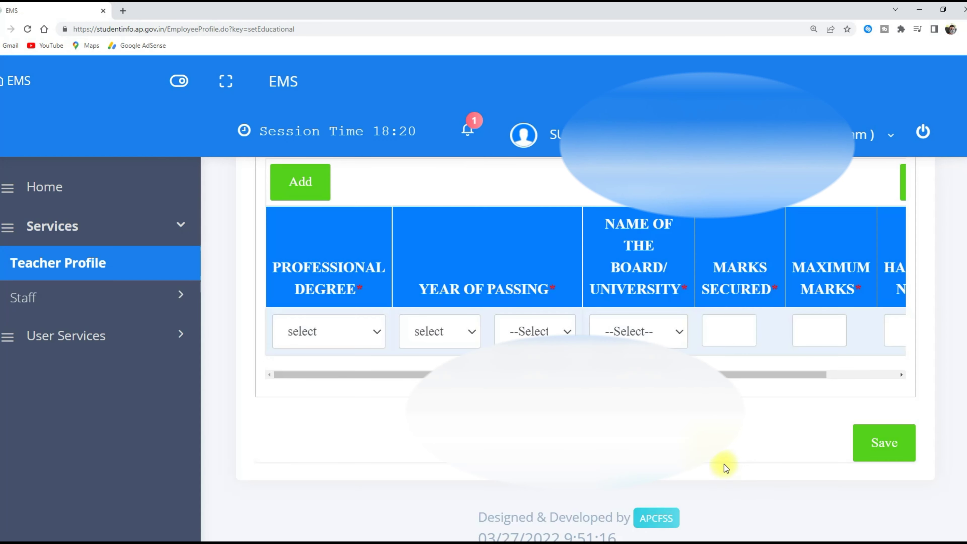
left_click(881, 449)
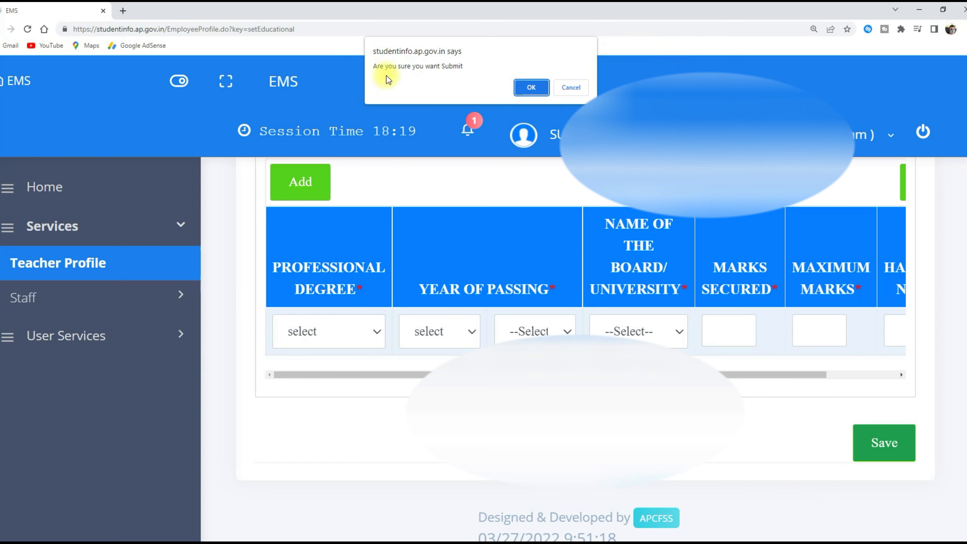
left_click(532, 88)
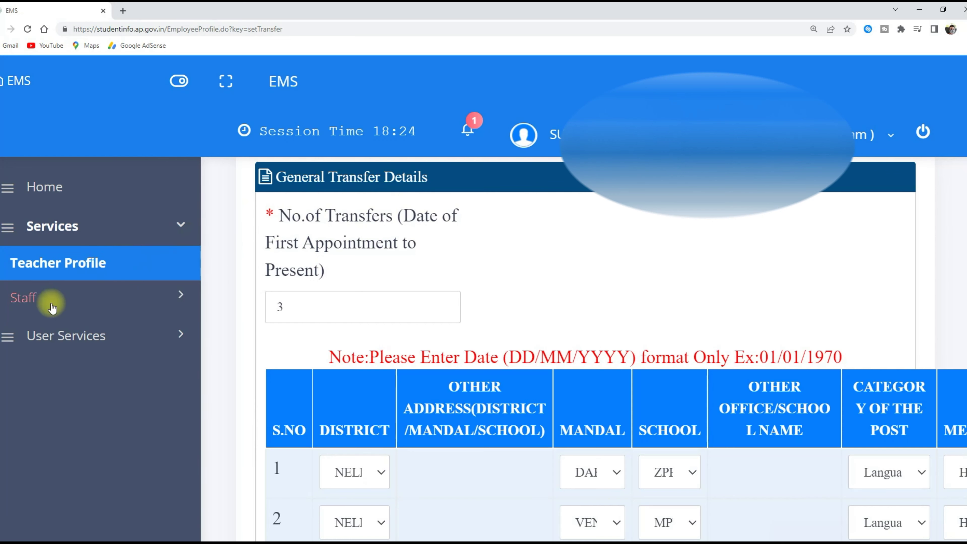
Step: Go to Staff > Search Teacher to regenerate the Teacher Details PDF
left_click(34, 303)
left_click(77, 343)
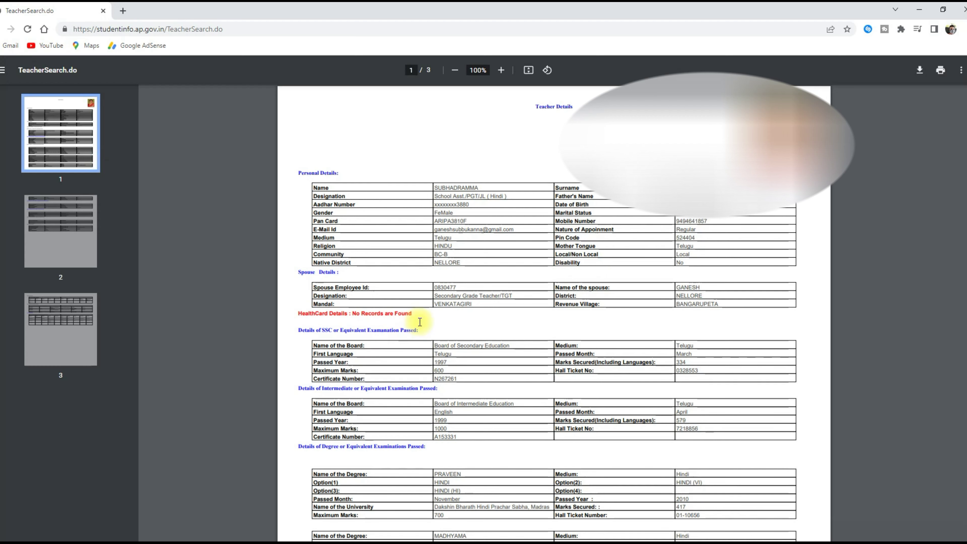
Step: Zoom the regenerated report to 175% and check the spouse details and empty health card section
key("ctrl+plus")
key("ctrl+plus")
key("ctrl+plus")
key("ctrl+plus")
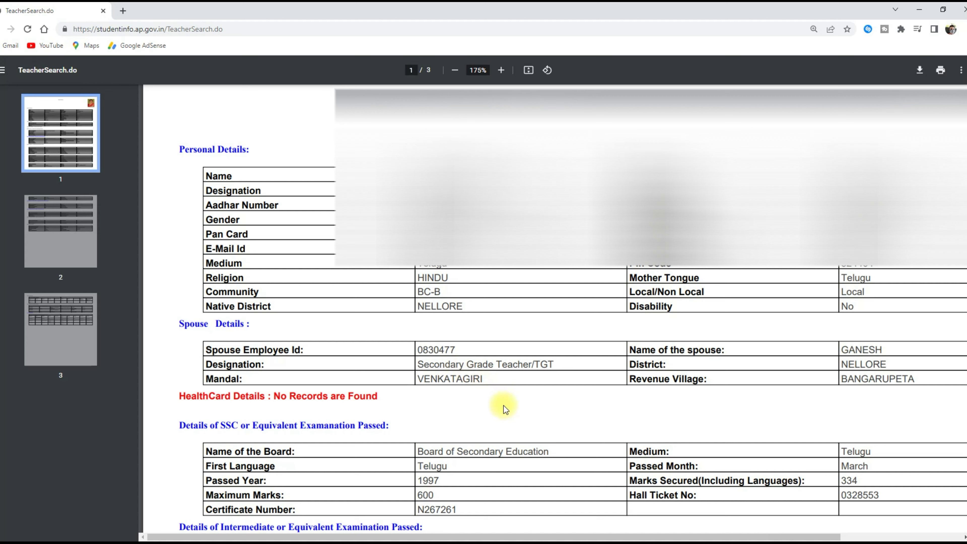
scroll(503, 405, "down", 2)
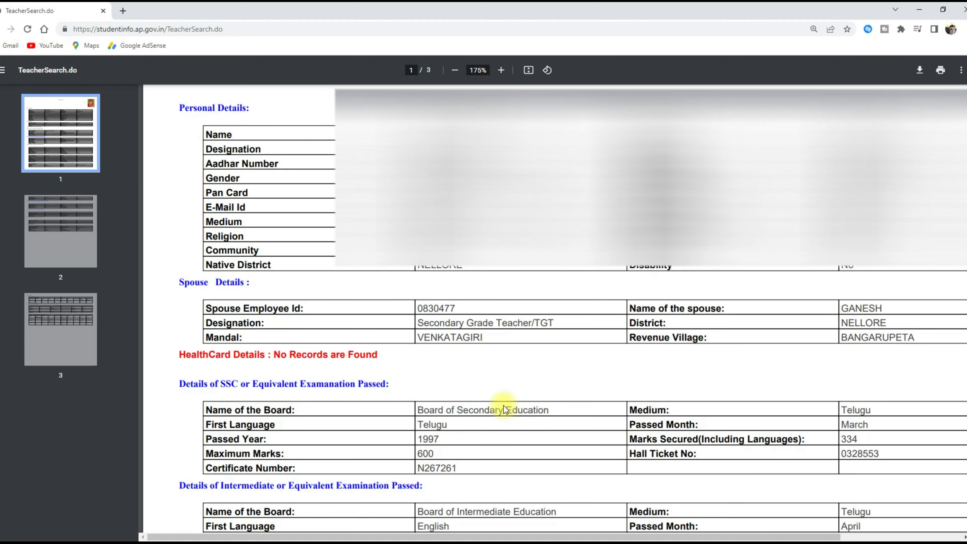
scroll(503, 407, "down", 4)
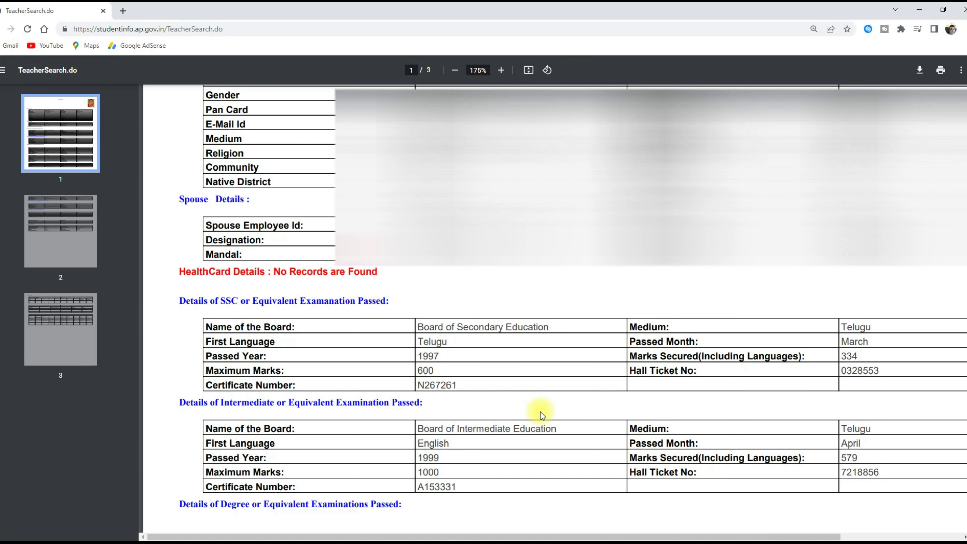
scroll(541, 413, "down", 1)
scroll(541, 413, "down", 1)
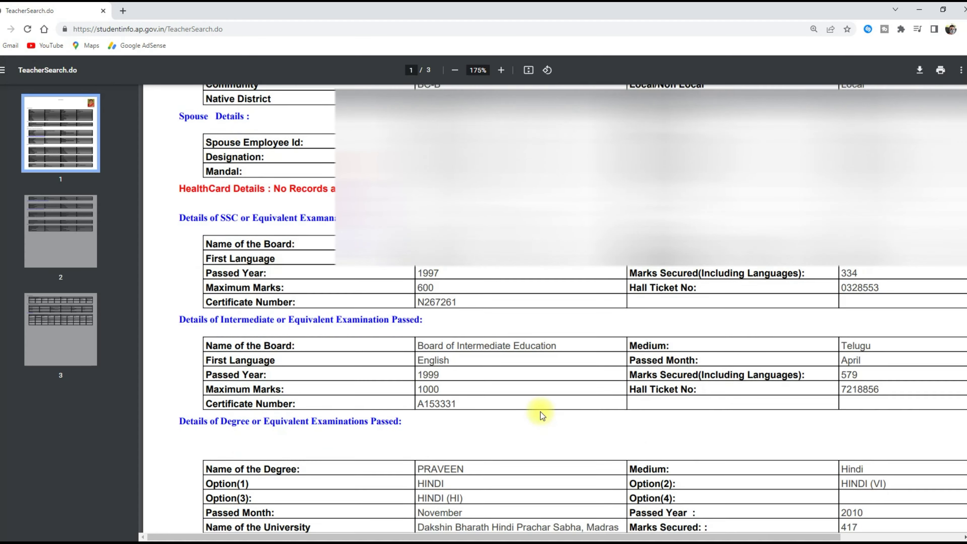
scroll(540, 412, "down", 2)
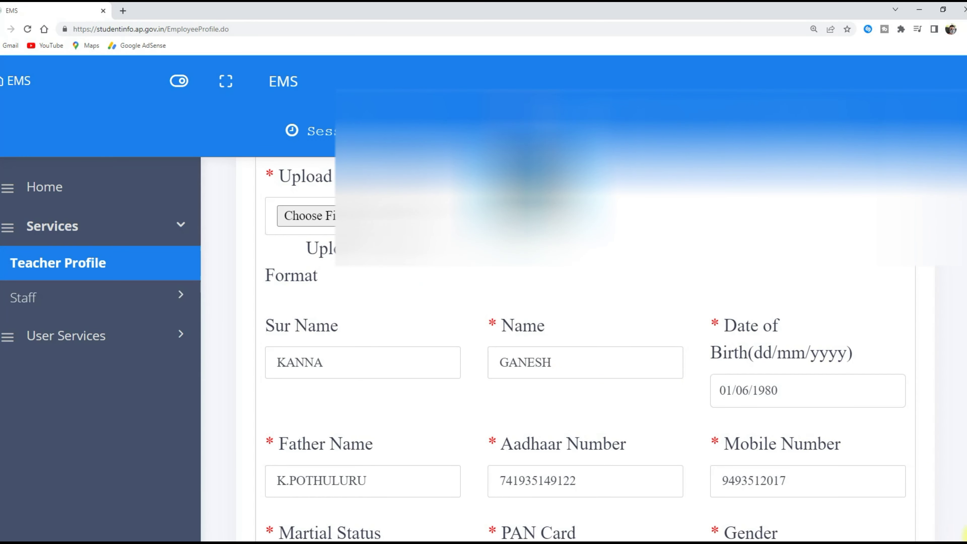
Step: Append 2 to the spouse's Health Card Number in row 1 of the health card table
scroll(965, 534, "down", 5)
scroll(965, 533, "down", 3)
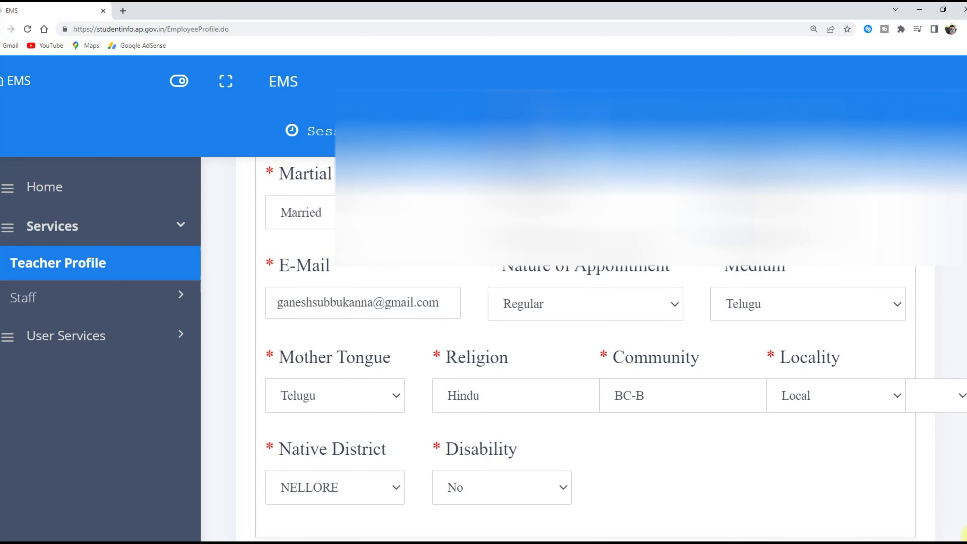
scroll(965, 534, "down", 7)
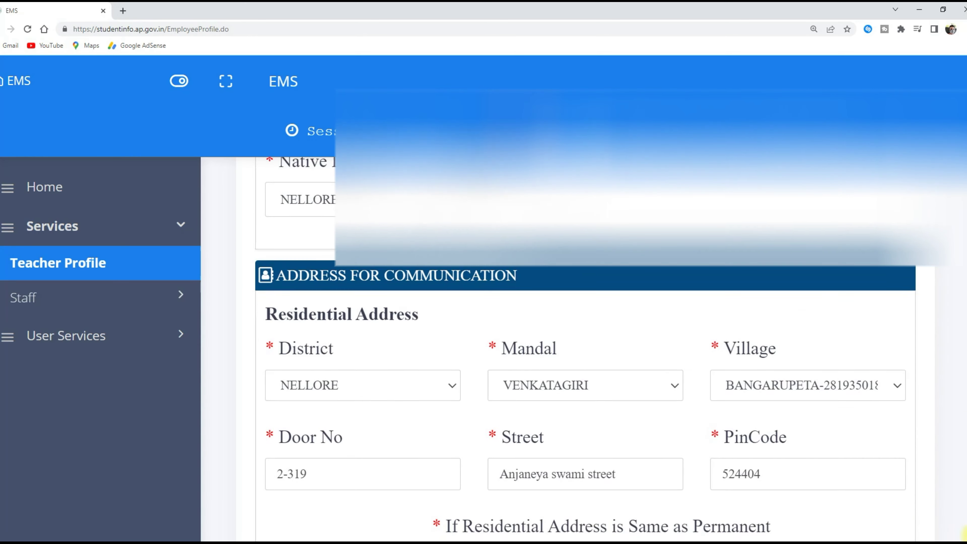
scroll(965, 533, "down", 11)
scroll(965, 533, "down", 7)
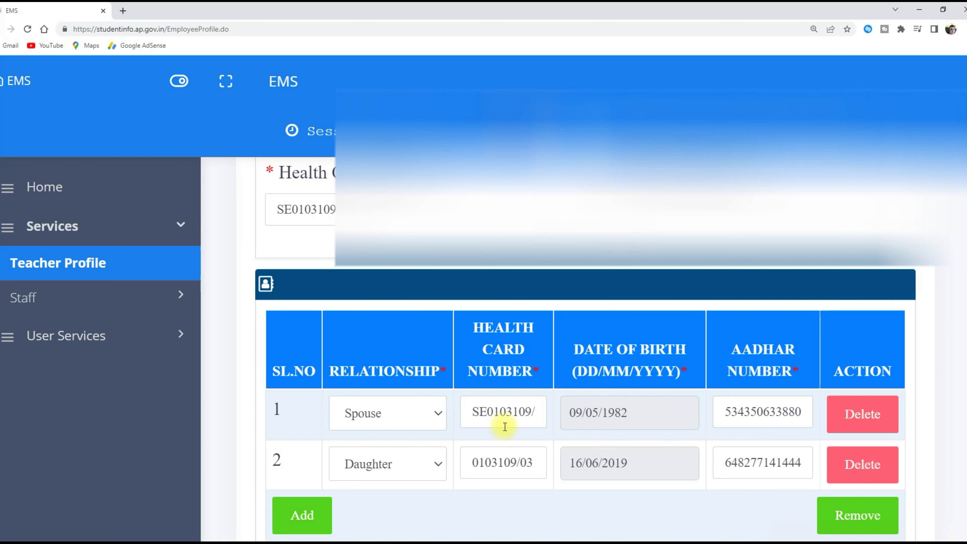
left_click(539, 415)
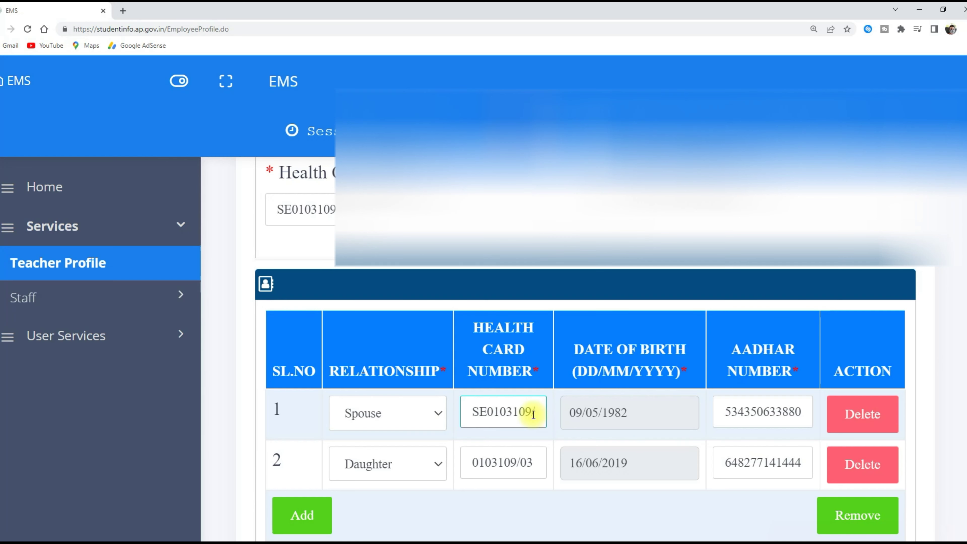
type("2")
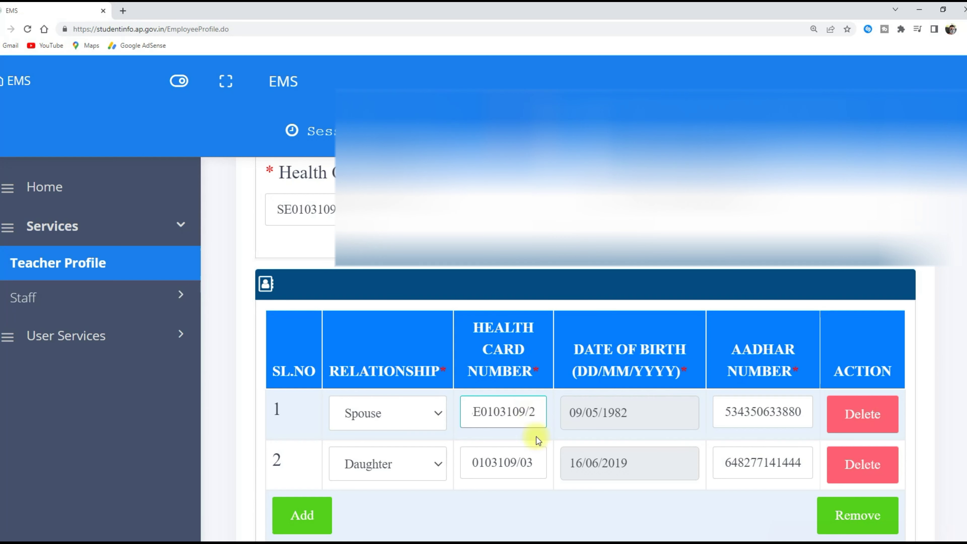
left_click(552, 509)
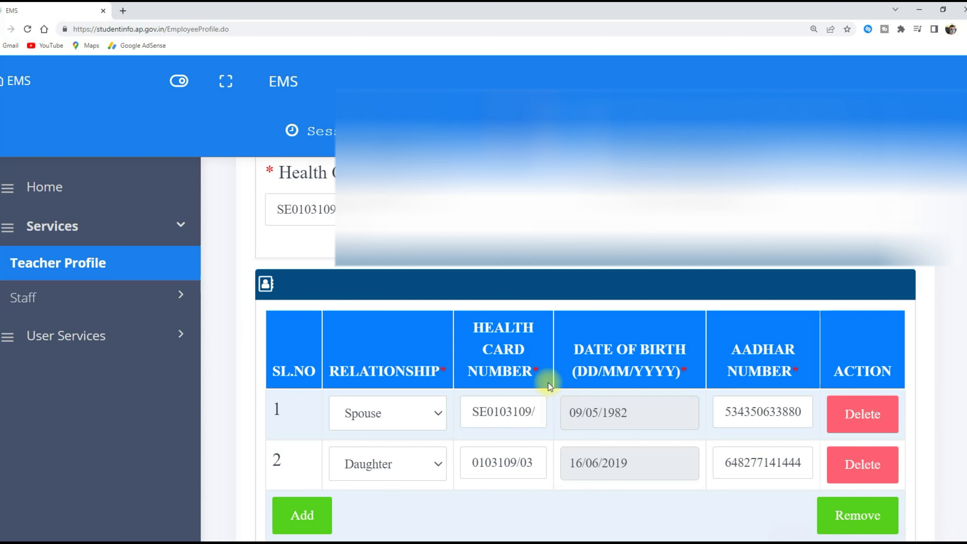
left_click(538, 415)
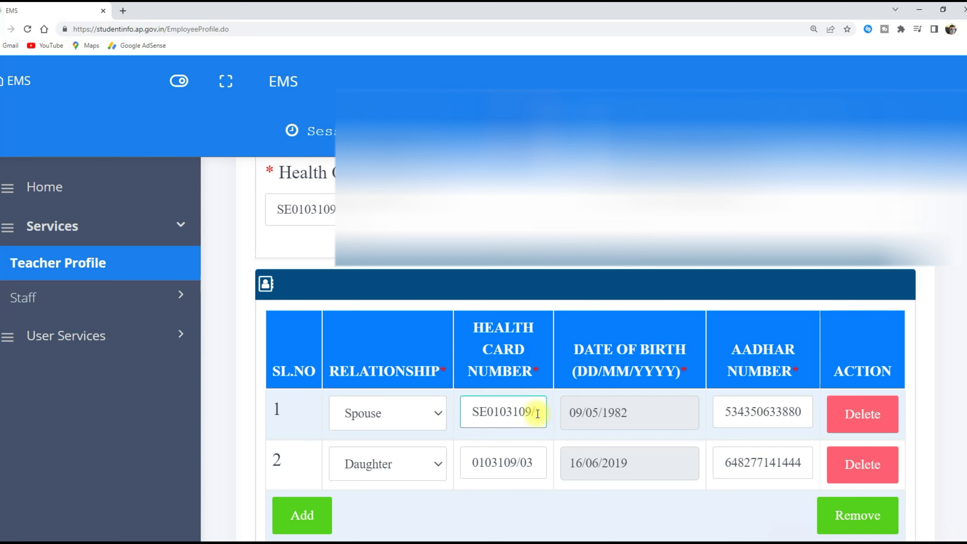
left_click(569, 507)
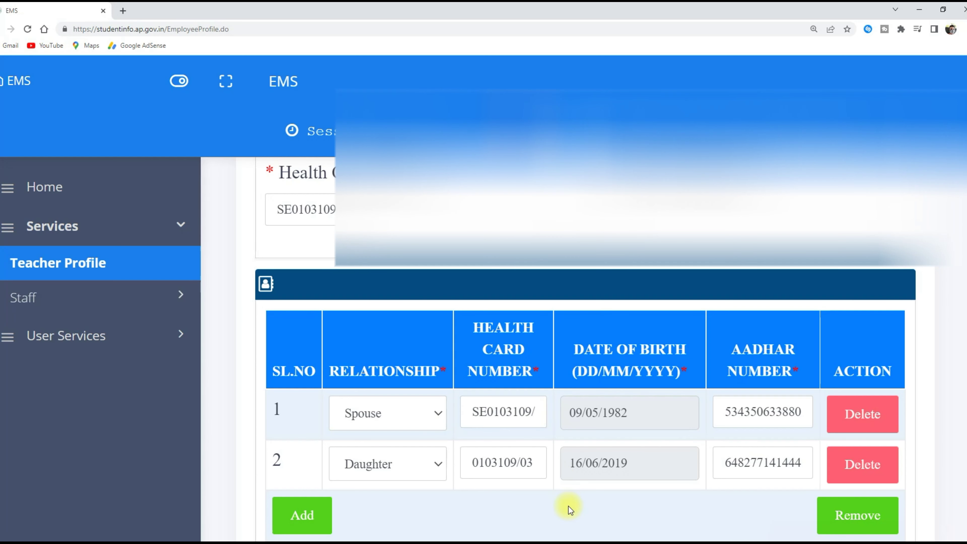
left_click(542, 412)
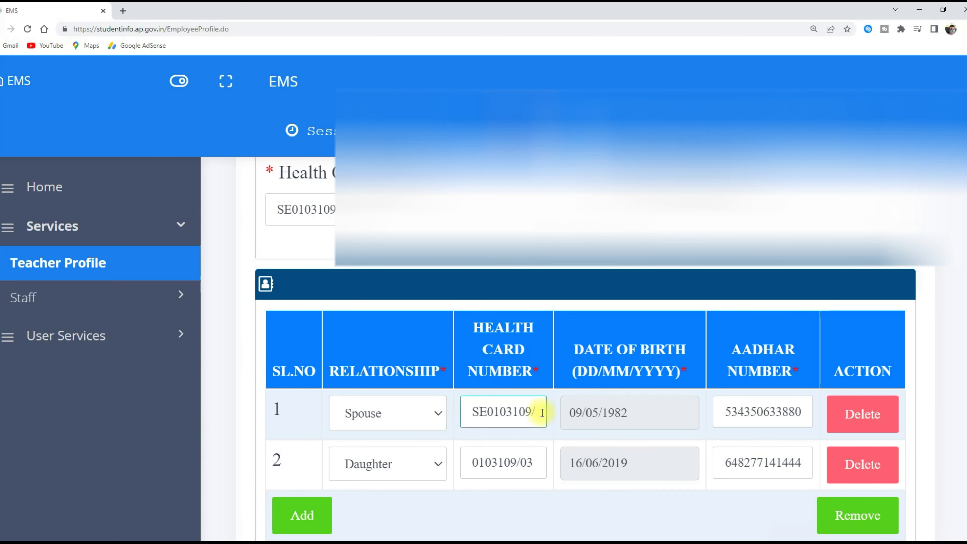
Step: Submit and confirm the personal details, then move to the Transfer Details section
scroll(545, 381, "down", 5)
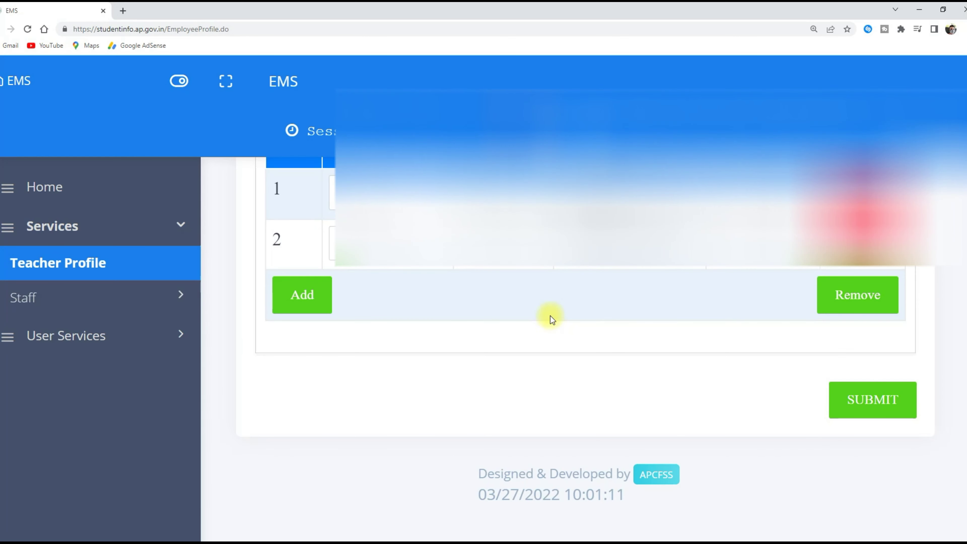
left_click(858, 406)
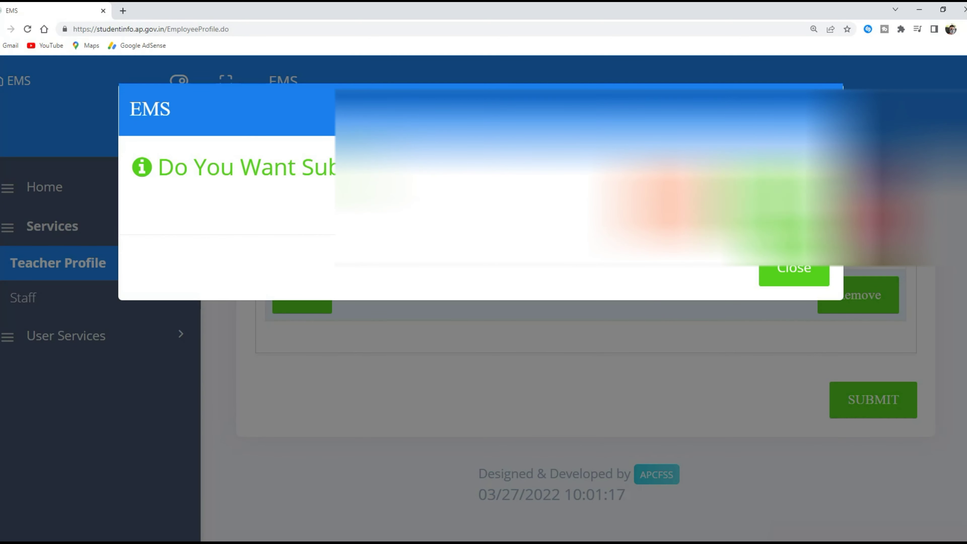
key("Return")
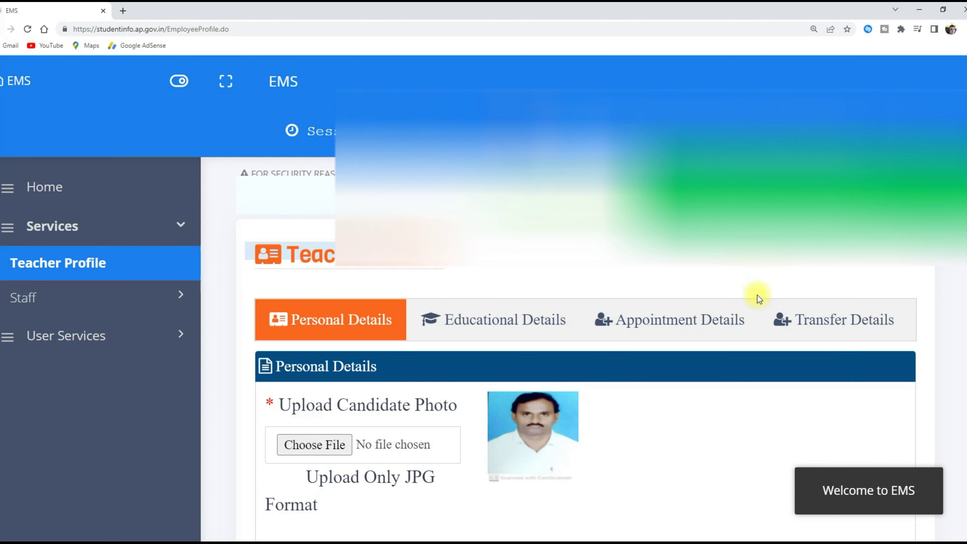
left_click(834, 319)
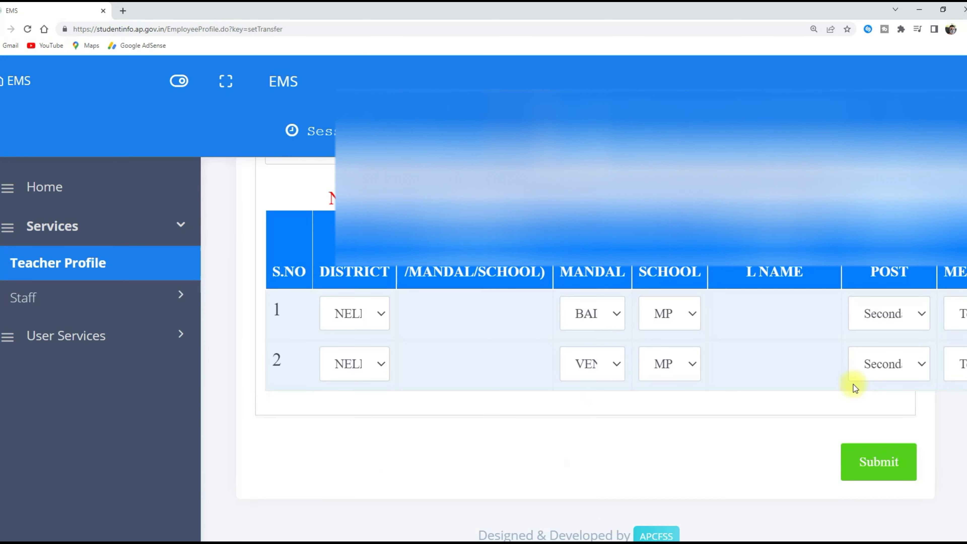
Step: Keep transfer 1's post, set transfer 2's post to Secondary Grade Teacher (Telugu), and submit
left_click(901, 312)
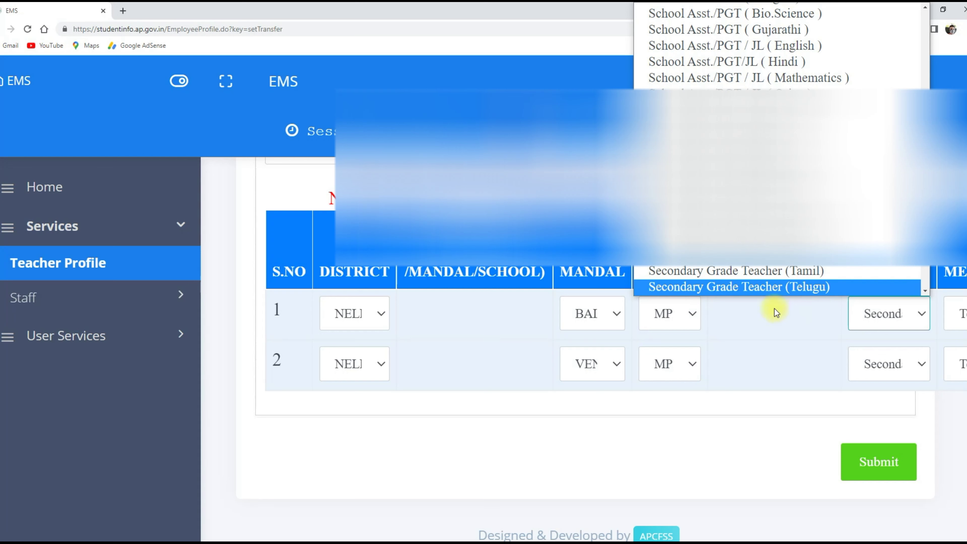
left_click(793, 317)
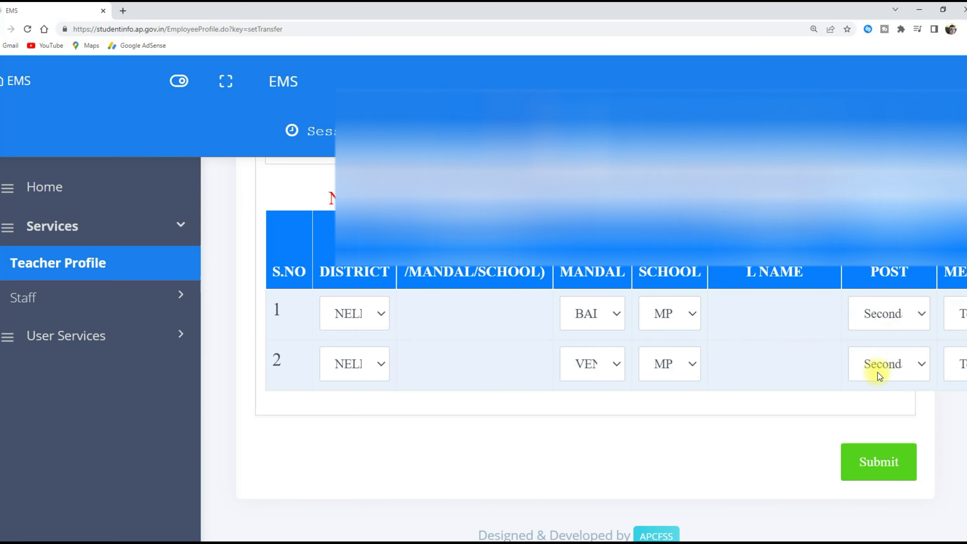
left_click(887, 364)
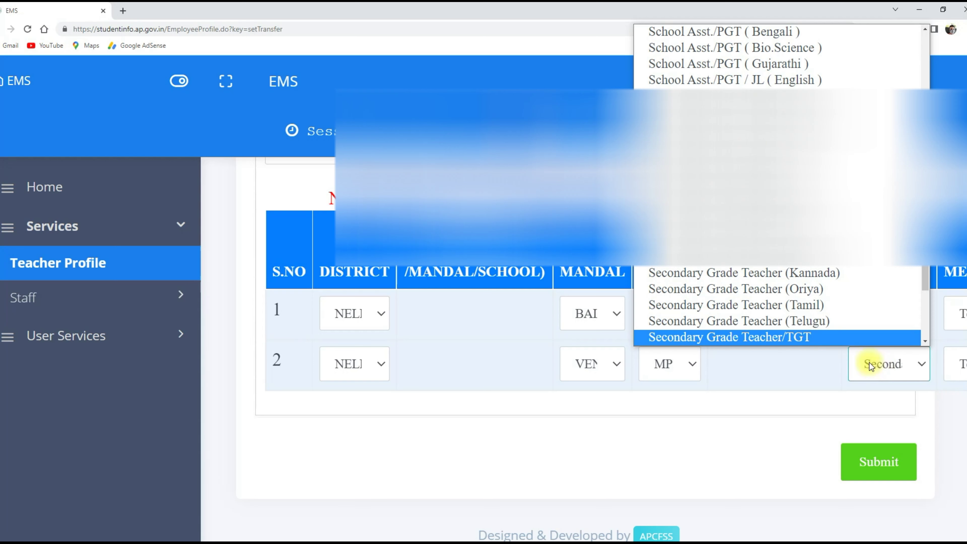
left_click(787, 325)
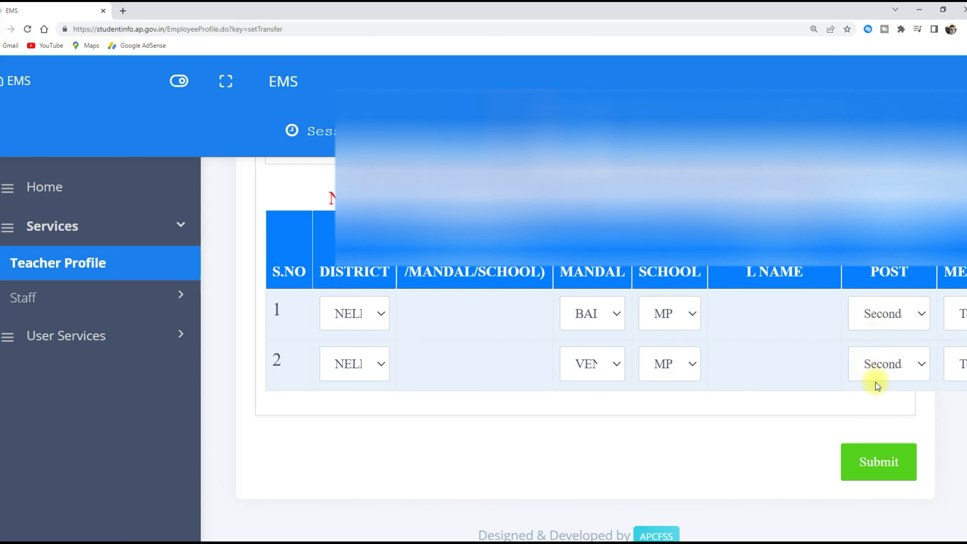
left_click(873, 460)
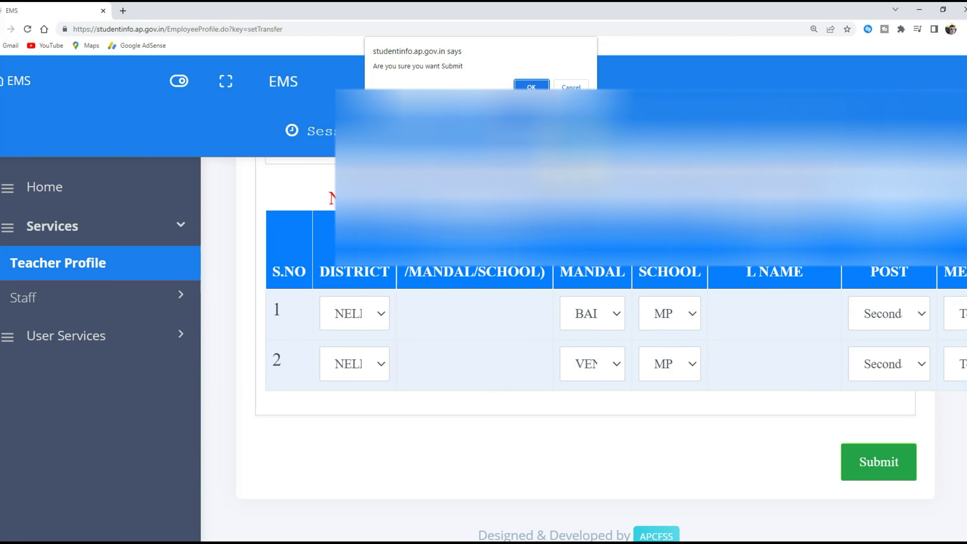
Step: Confirm the transfer submission and review the regenerated report's transfers, returning to page 1
key("Return")
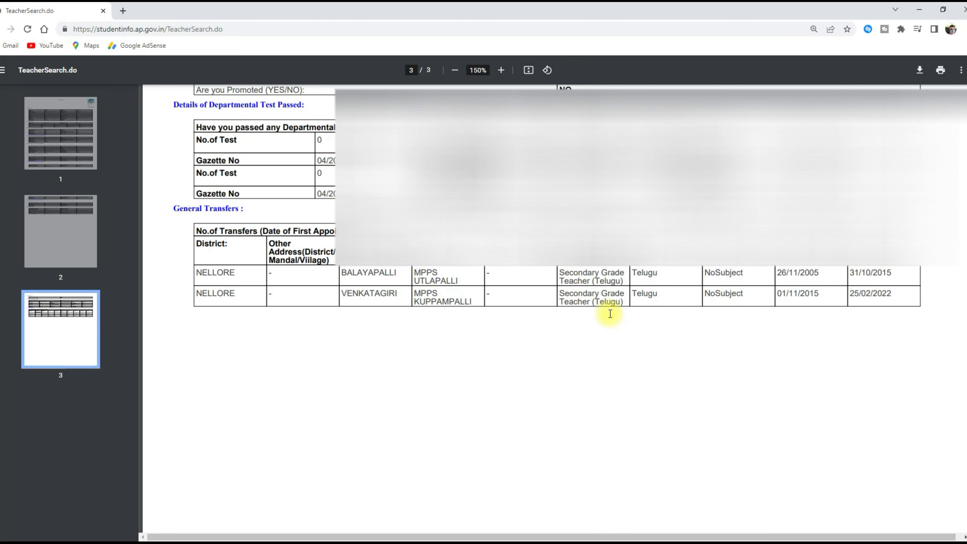
key("Home")
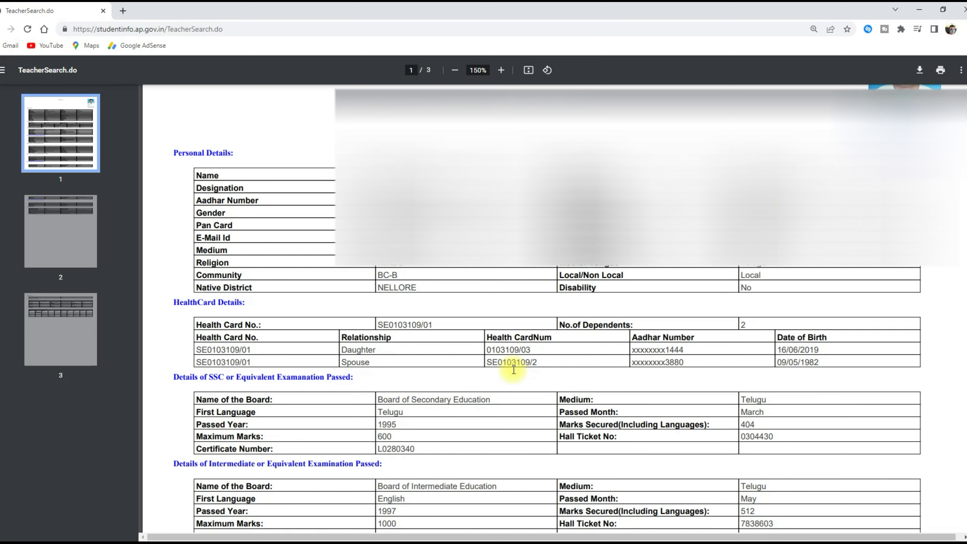
scroll(592, 333, "up", 2)
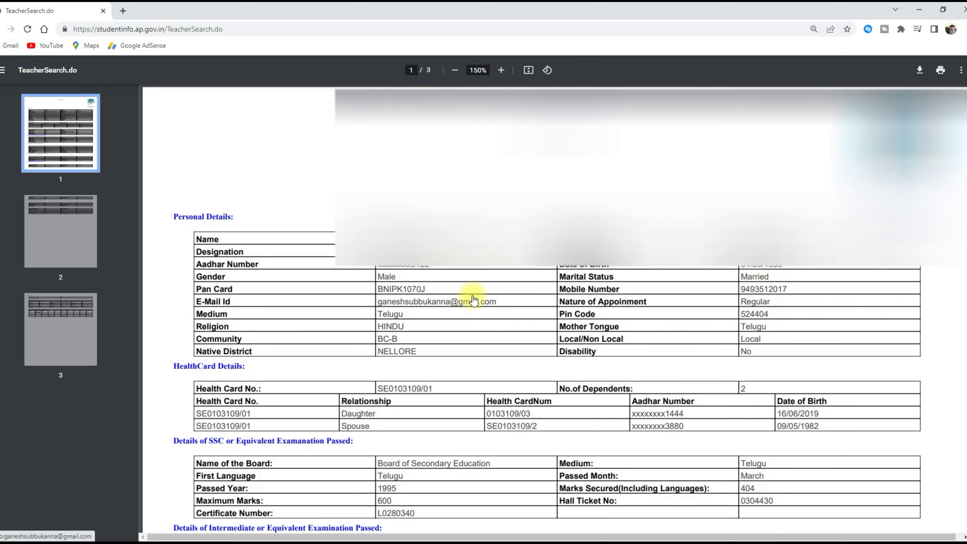